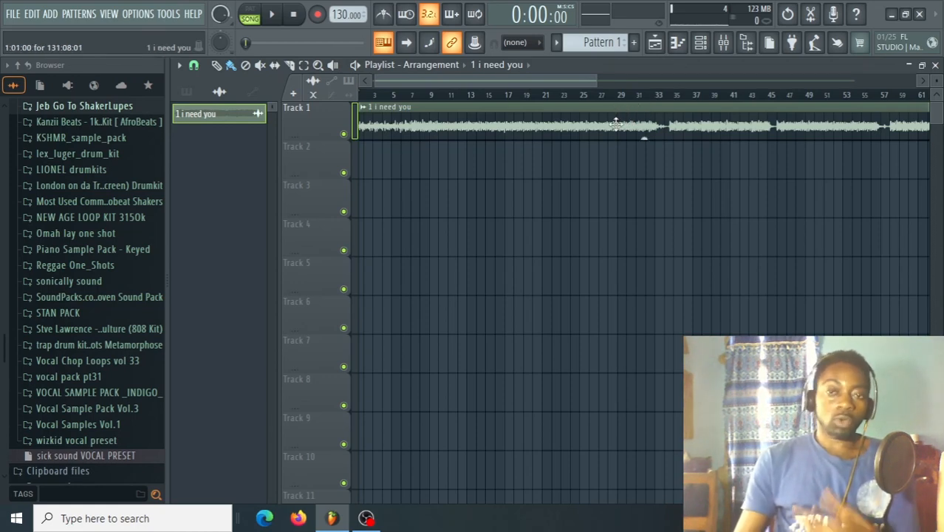
# Play the song from the start and check its level in the mixer, stopping playback once finished.
pyautogui.press('space')
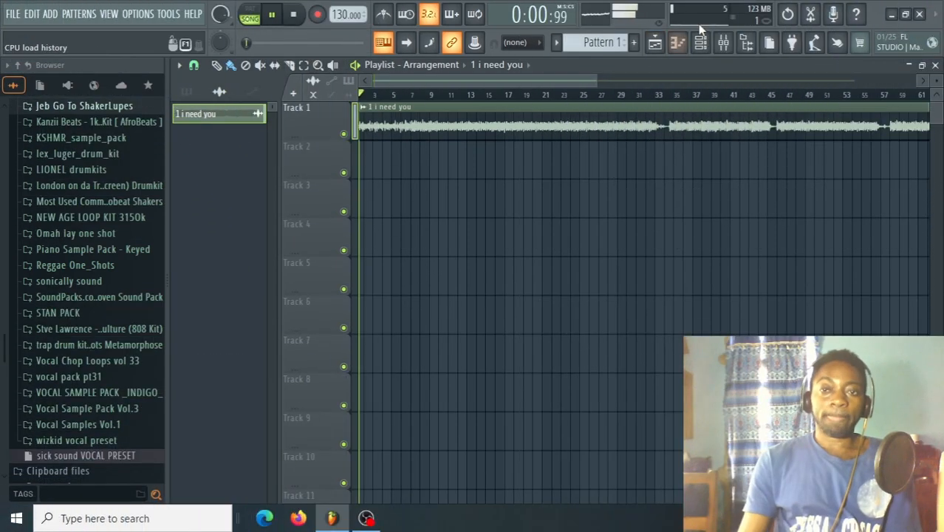
pyautogui.click(723, 43)
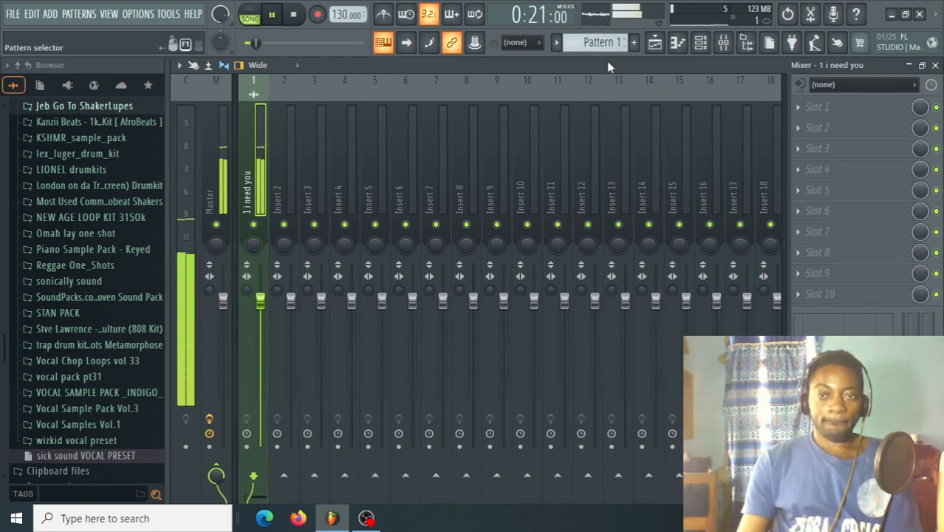
pyautogui.click(654, 43)
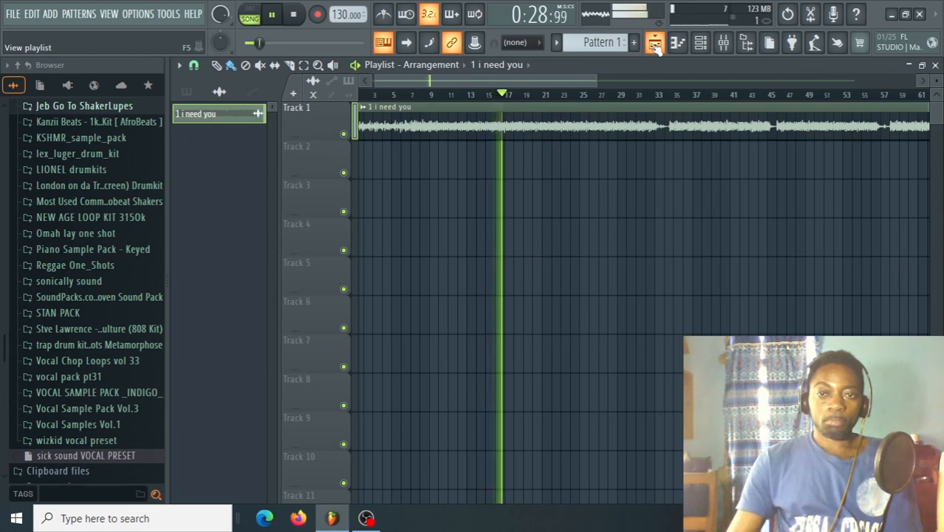
pyautogui.click(654, 43)
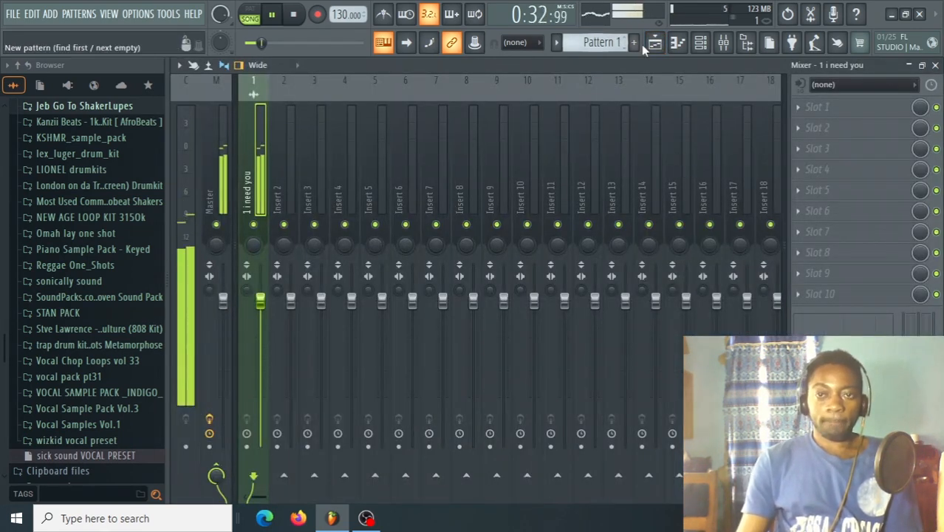
pyautogui.press('space')
# Set the playlist playback start near bar 8 and audition the song from there while watching the master level.
pyautogui.click(655, 42)
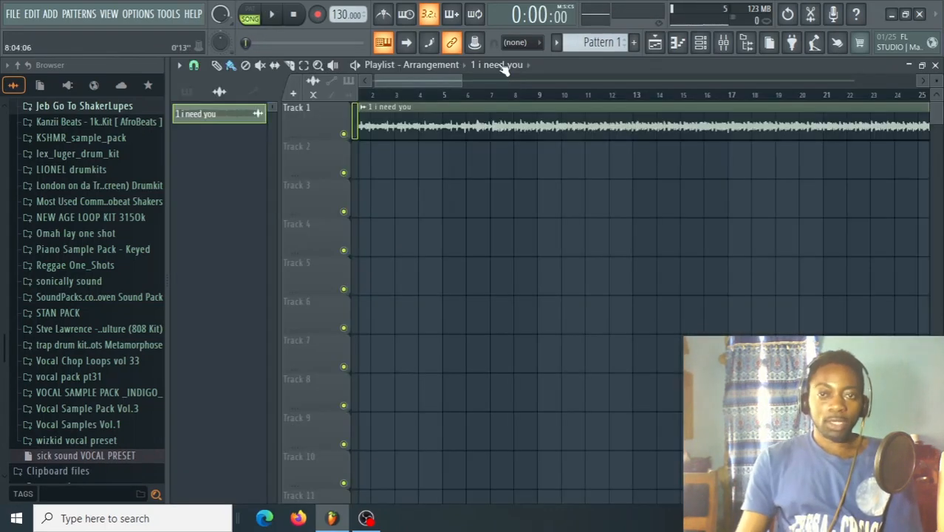
pyautogui.click(527, 95)
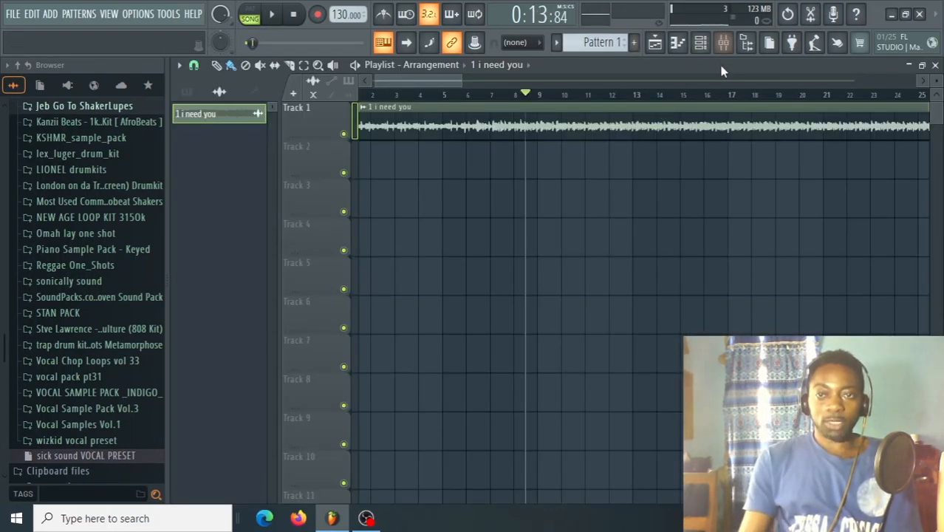
pyautogui.click(723, 43)
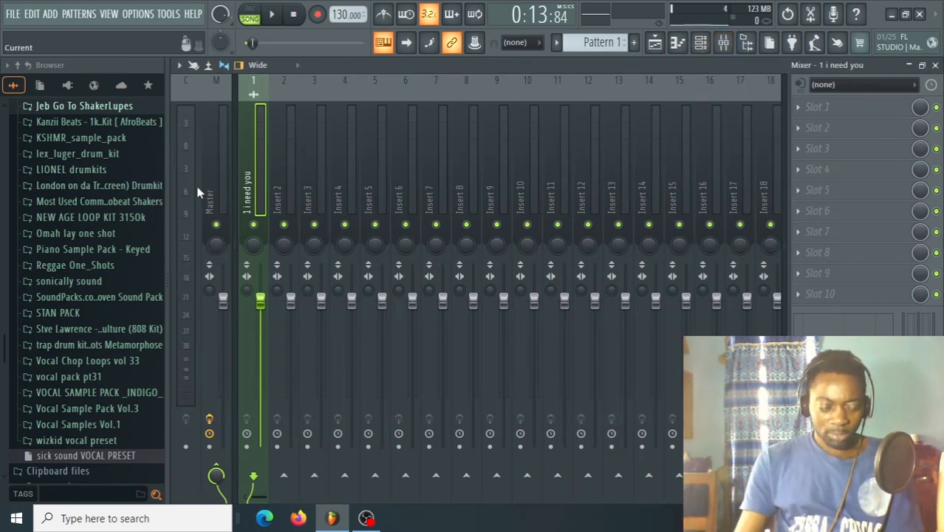
pyautogui.press('space')
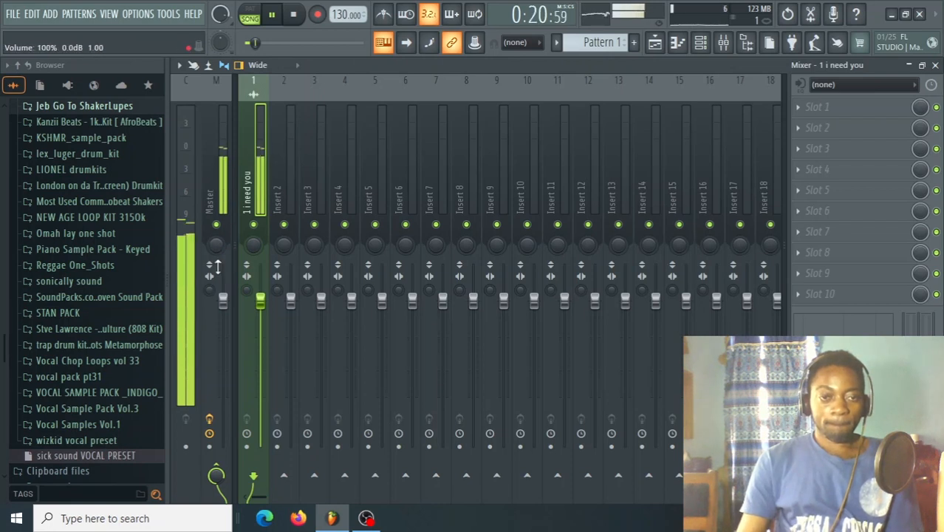
pyautogui.press('space')
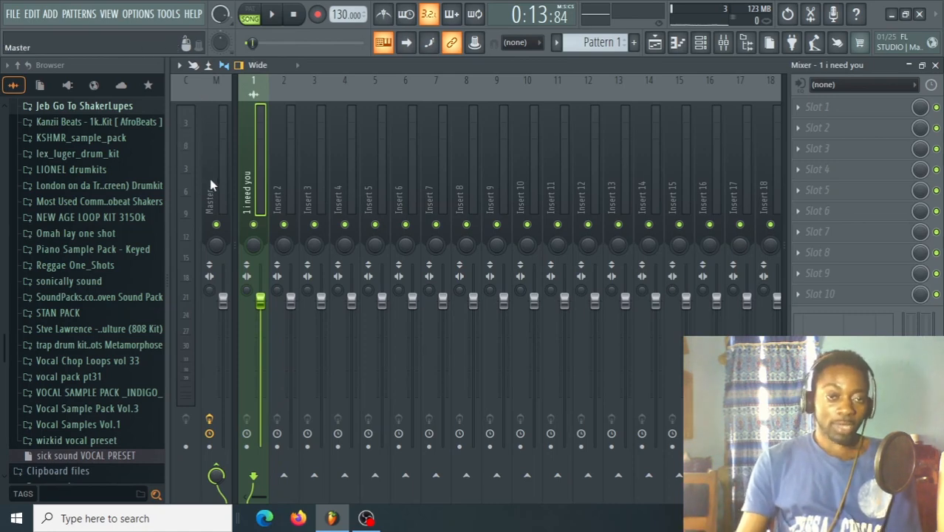
# Select the range from about bar 6 to bar 33 on the playlist timeline as the playback loop.
pyautogui.click(655, 44)
pyautogui.moveTo(525, 79); pyautogui.dragTo(521, 79)
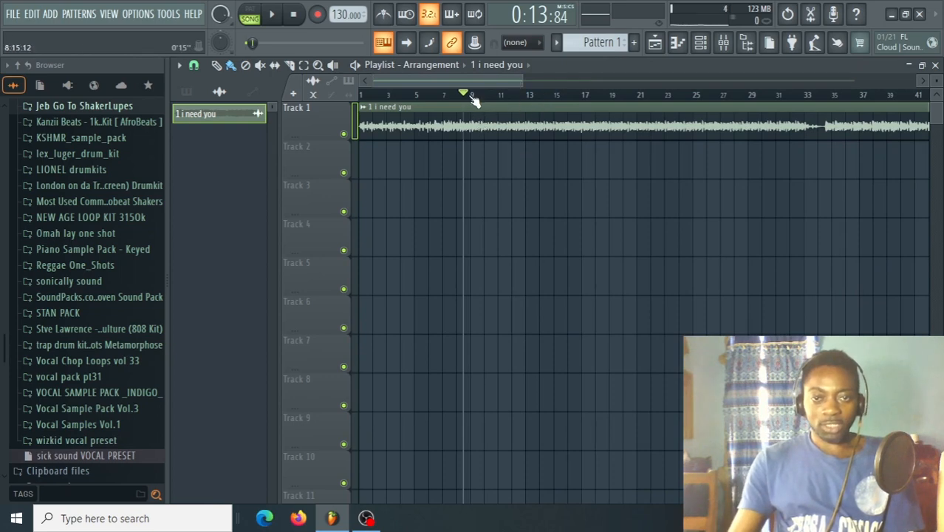
pyautogui.moveTo(435, 96); pyautogui.dragTo(804, 160)
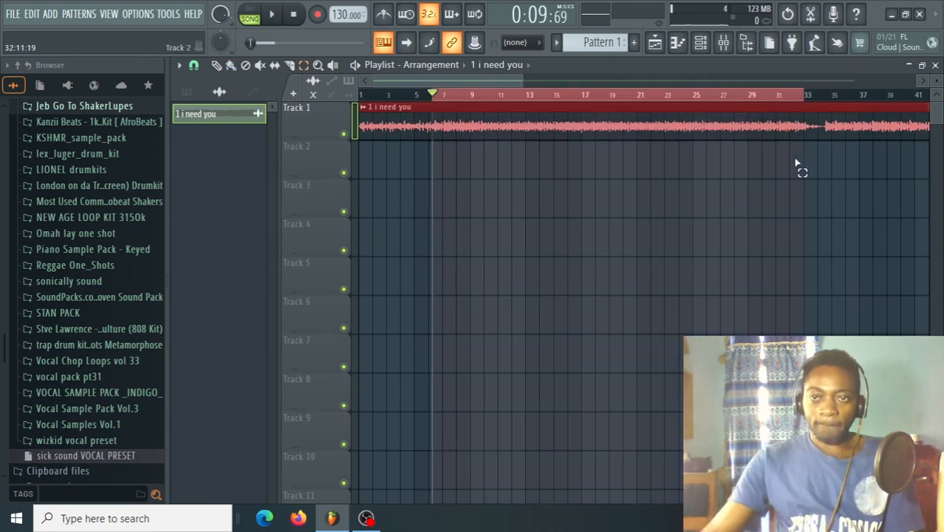
# Load FabFilter Pro-Q 3 into the first effect slot of the "1 i need you" mixer track.
pyautogui.press('F9')
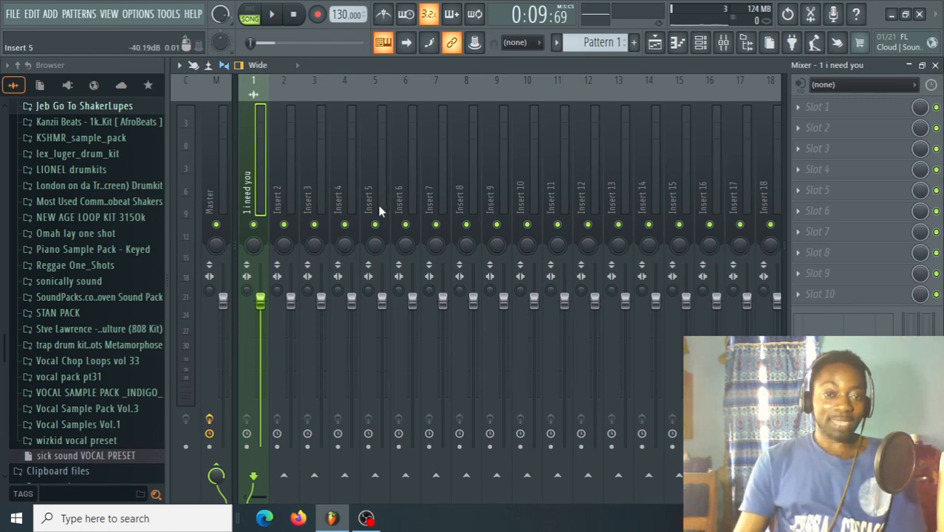
pyautogui.click(801, 113)
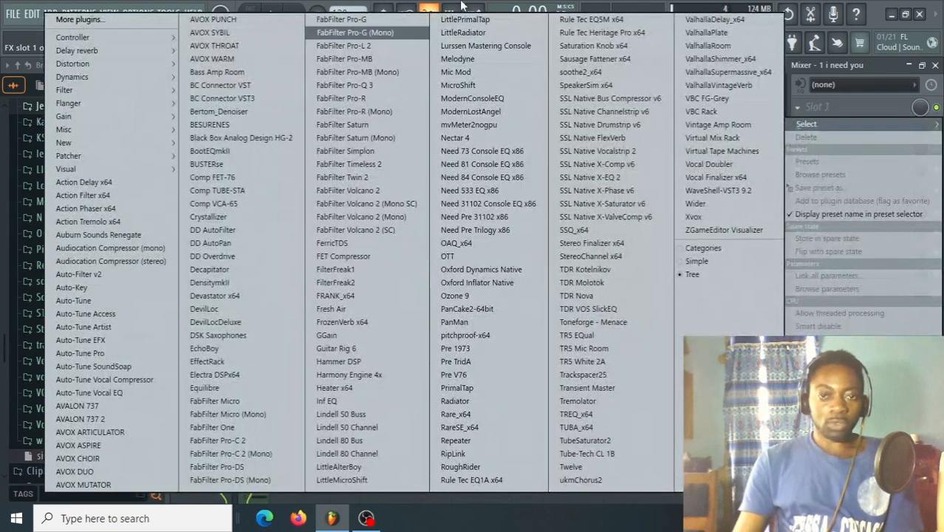
pyautogui.click(396, 88)
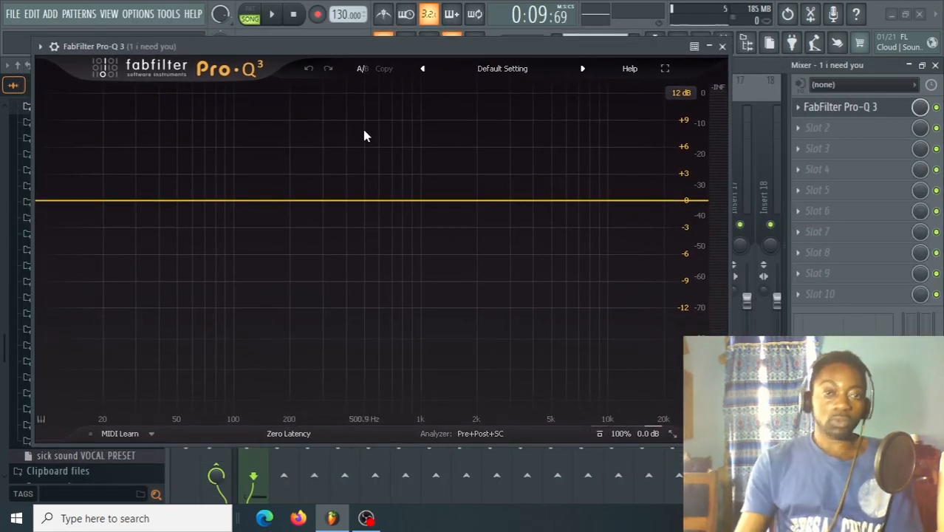
pyautogui.moveTo(341, 47); pyautogui.dragTo(356, 46)
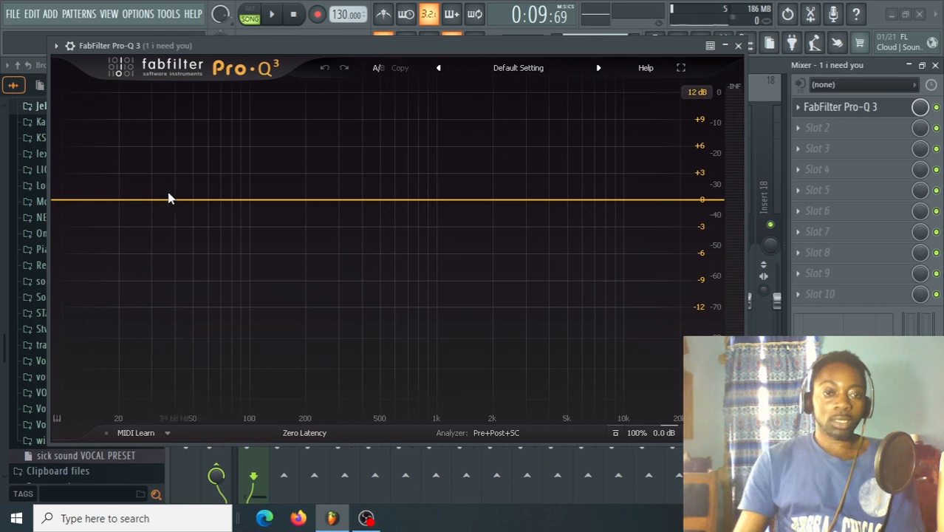
# Add a low cut band at about 24.9 Hz and set its slope to 24 dB/oct.
pyautogui.click(68, 201)
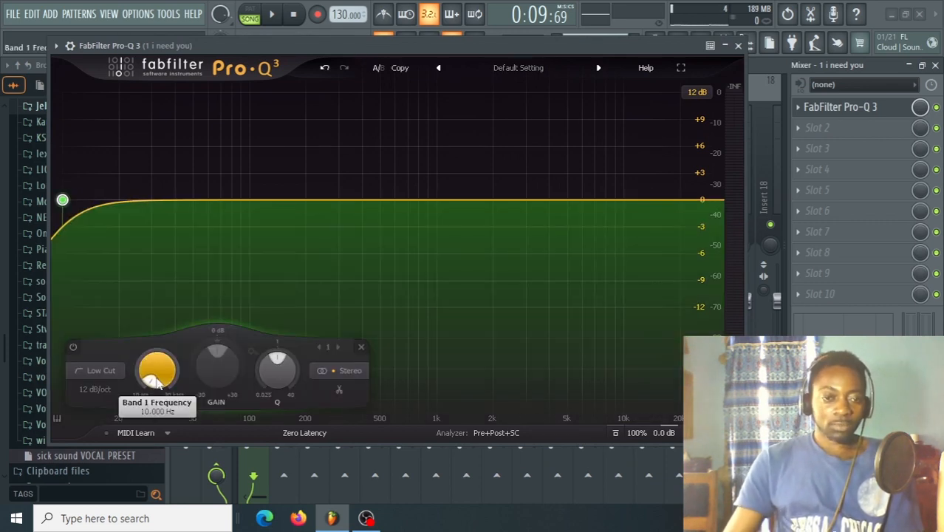
pyautogui.moveTo(151, 380); pyautogui.dragTo(140, 389)
pyautogui.moveTo(129, 216)
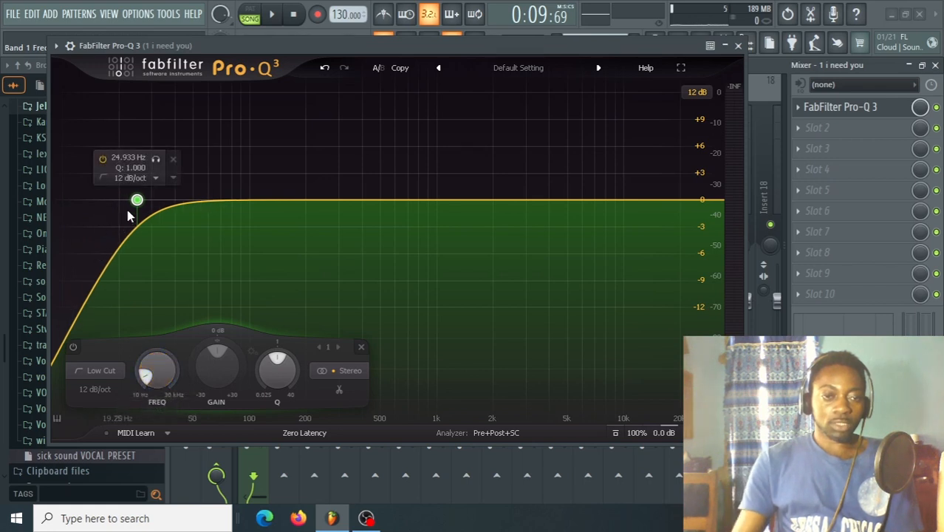
pyautogui.click(140, 178)
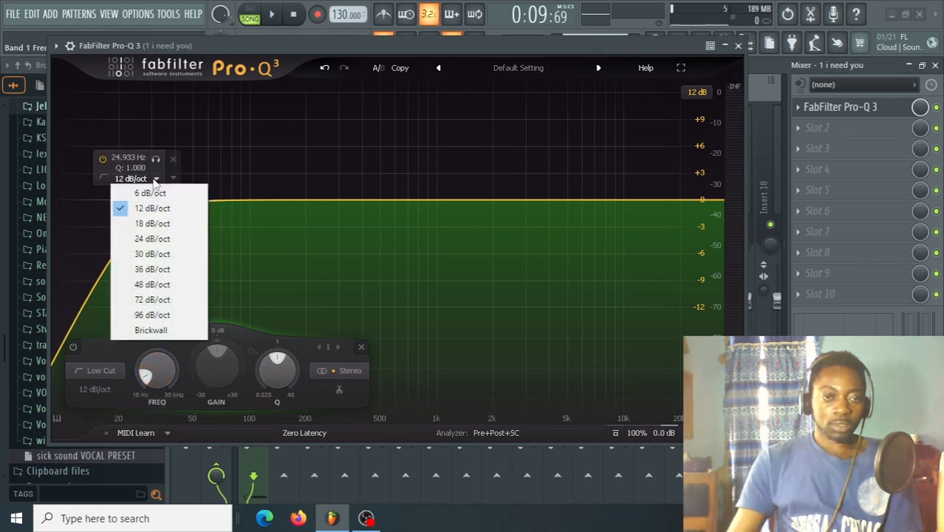
pyautogui.click(166, 238)
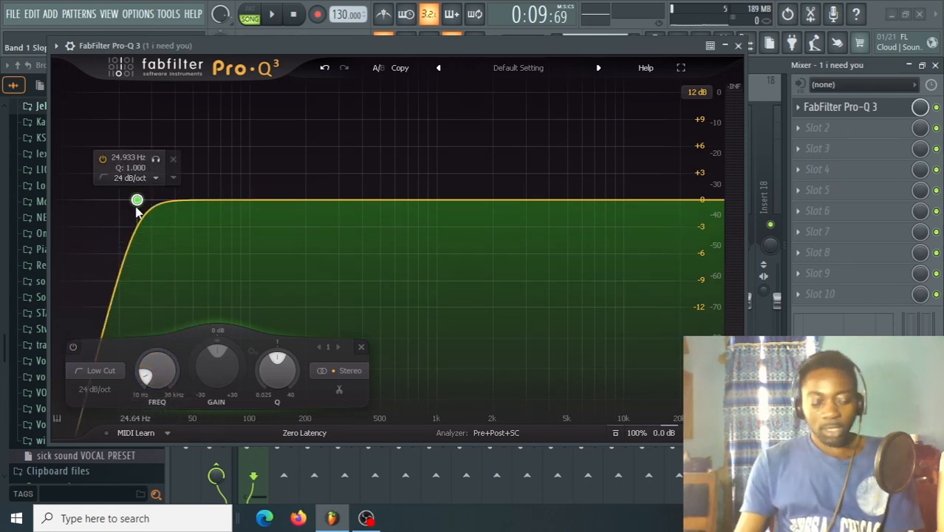
# Fine-tune the low cut while the song plays, lowering its frequency to just above 20 Hz.
pyautogui.press('space')
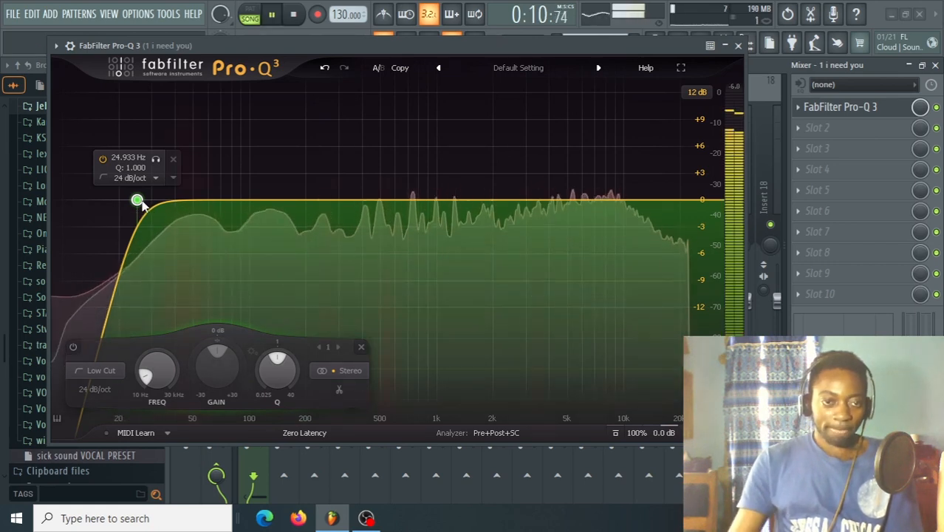
pyautogui.moveTo(137, 200)
pyautogui.mouseDown()
pyautogui.moveTo(265, 200)
pyautogui.moveTo(150, 213)
pyautogui.mouseUp()
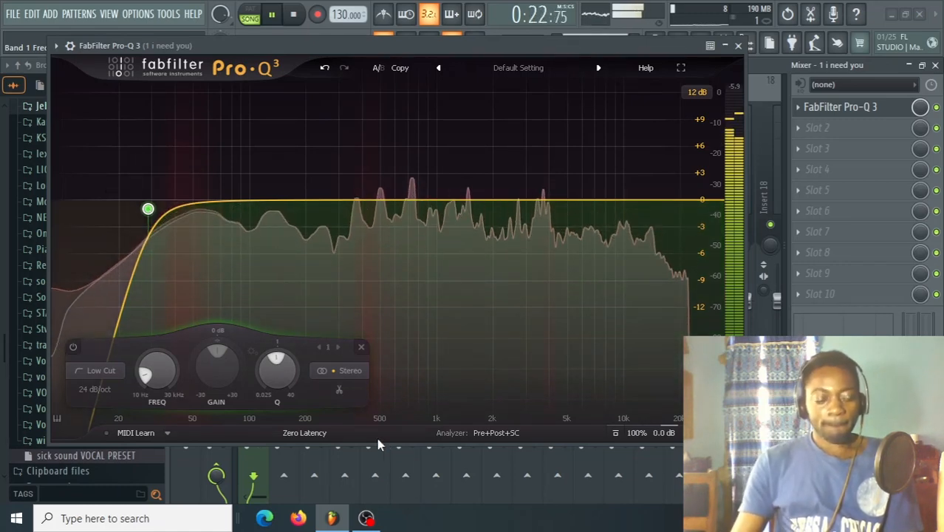
pyautogui.press('space')
pyautogui.press('space')
pyautogui.moveTo(148, 210)
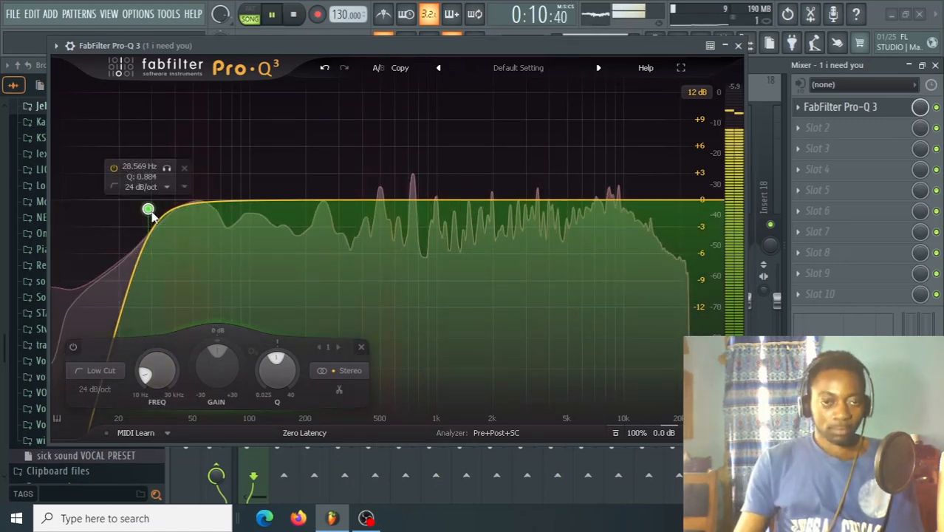
pyautogui.moveTo(147, 210); pyautogui.dragTo(122, 213)
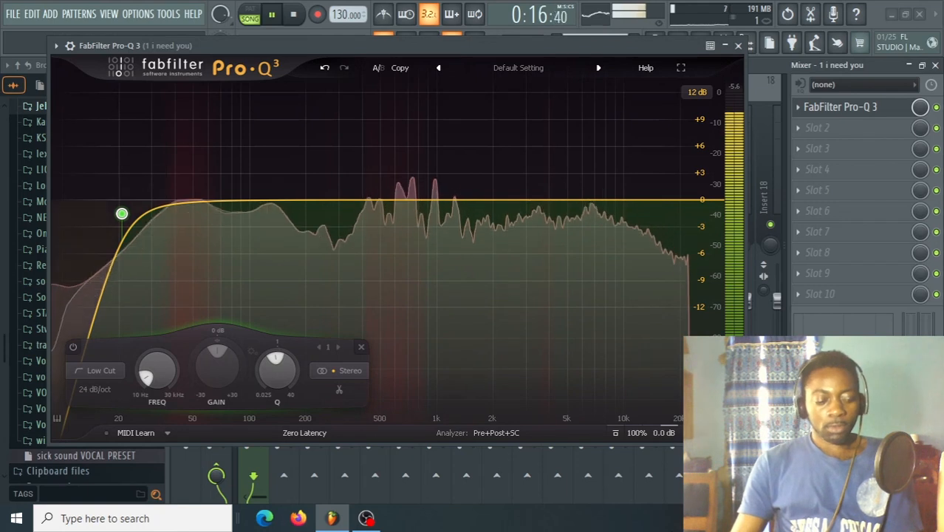
pyautogui.press('space')
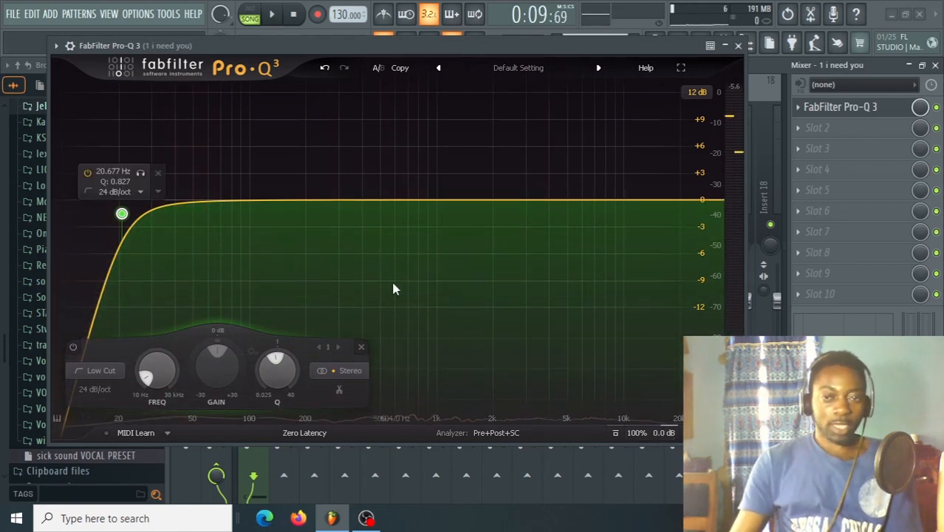
# Add a high cut band at about 16965 Hz with a 30 dB/oct slope.
pyautogui.click(704, 199)
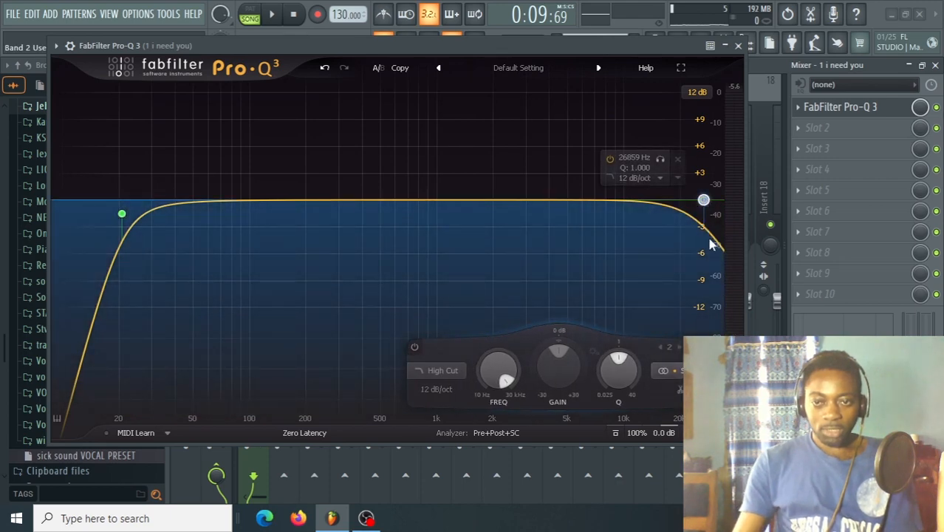
pyautogui.moveTo(704, 200); pyautogui.dragTo(662, 203)
pyautogui.click(660, 180)
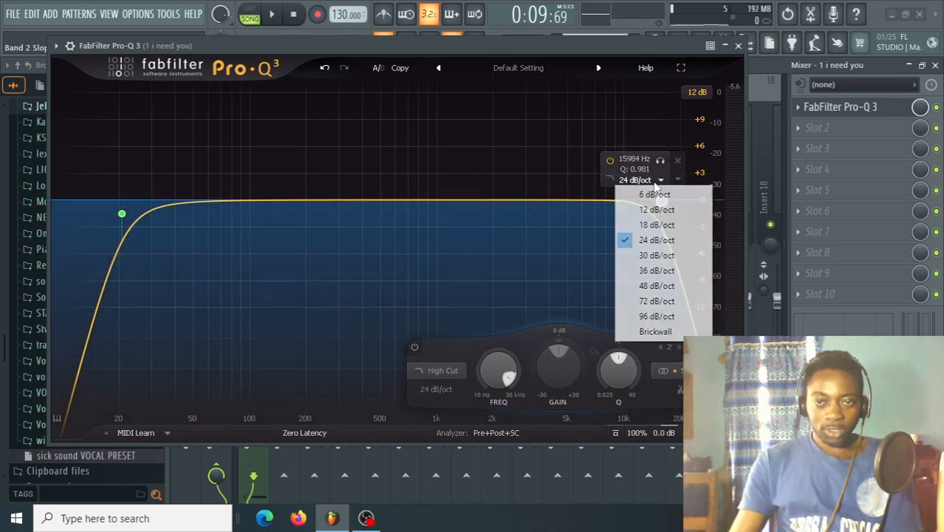
pyautogui.click(634, 255)
pyautogui.moveTo(661, 200); pyautogui.dragTo(666, 202)
# Audition the high cut and move it to about 20632 Hz with a Q of about 0.944.
pyautogui.press('space')
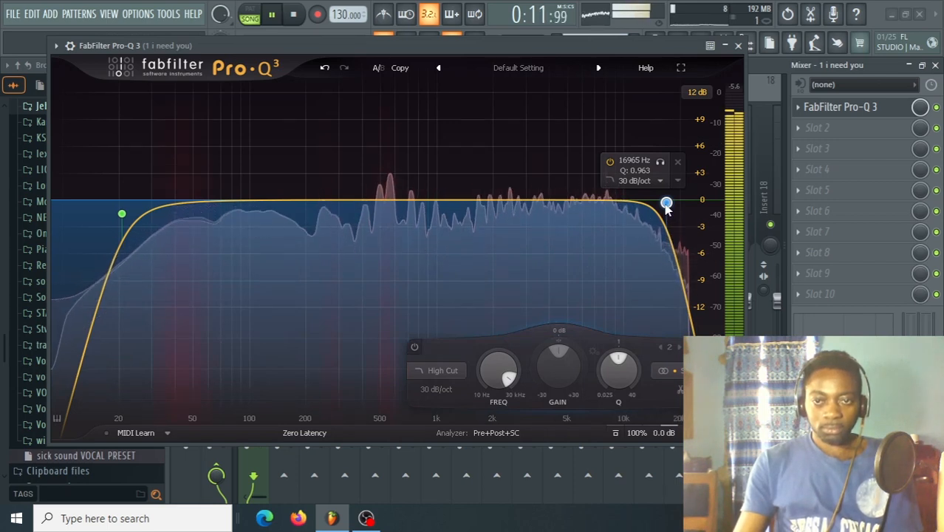
pyautogui.moveTo(666, 203); pyautogui.dragTo(682, 219)
pyautogui.press('space')
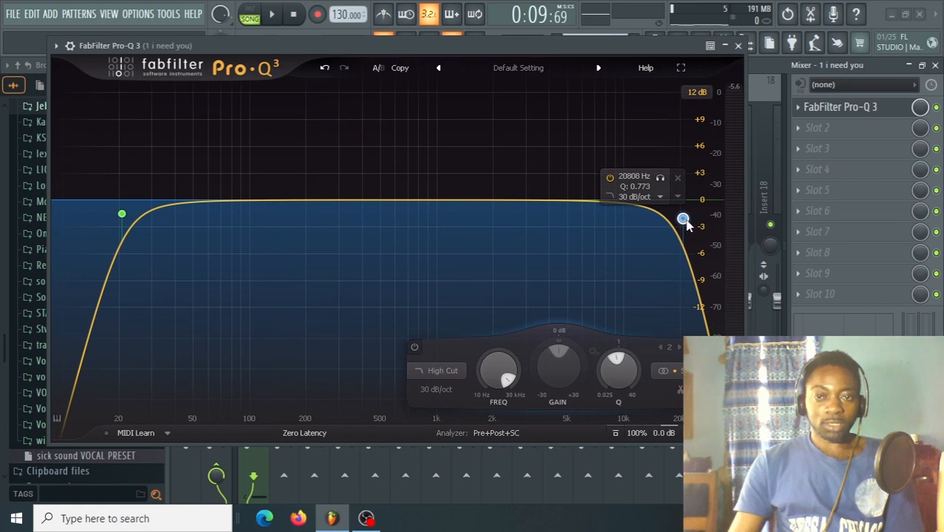
pyautogui.moveTo(686, 220)
pyautogui.mouseDown()
pyautogui.moveTo(676, 207)
pyautogui.moveTo(685, 206)
pyautogui.mouseUp()
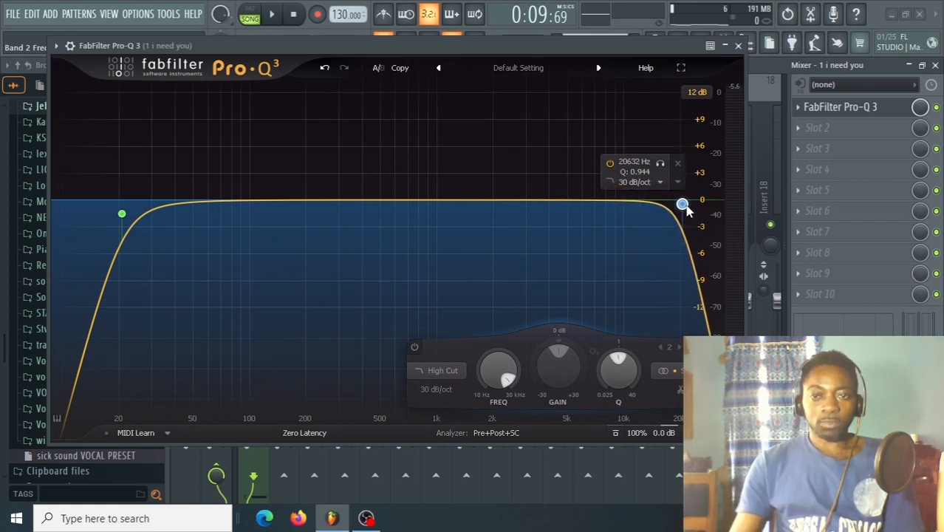
# Add a bell band at about 8727 Hz with a -1.00 dB dynamic range and audition the result.
pyautogui.click(601, 199)
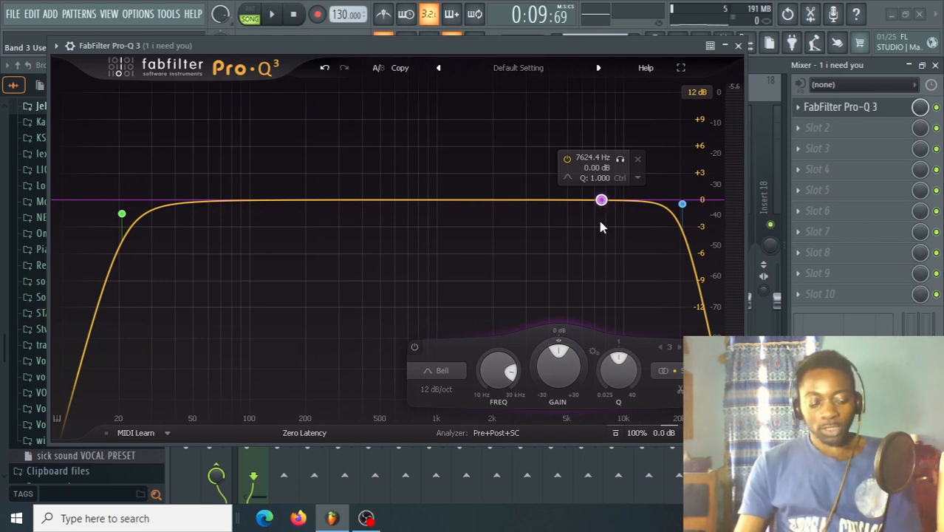
pyautogui.press('space')
pyautogui.press('space')
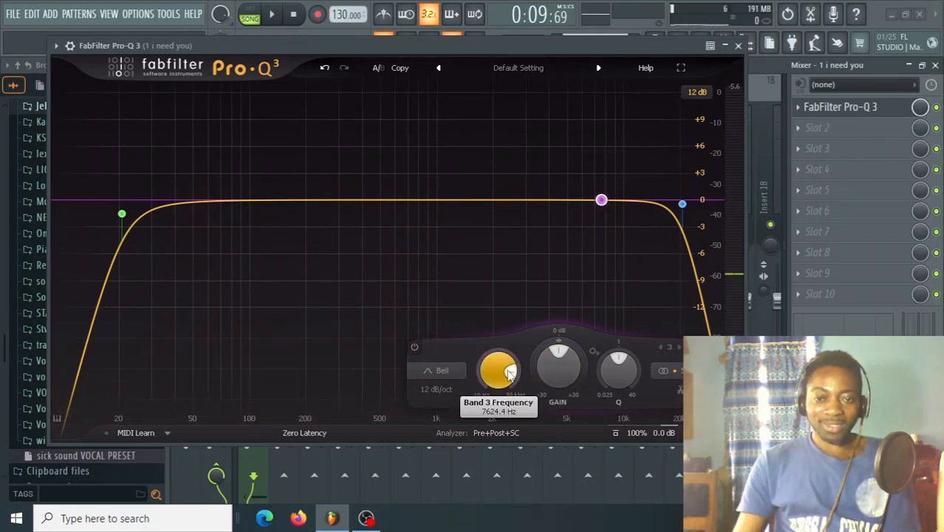
pyautogui.moveTo(509, 372); pyautogui.dragTo(647, 228)
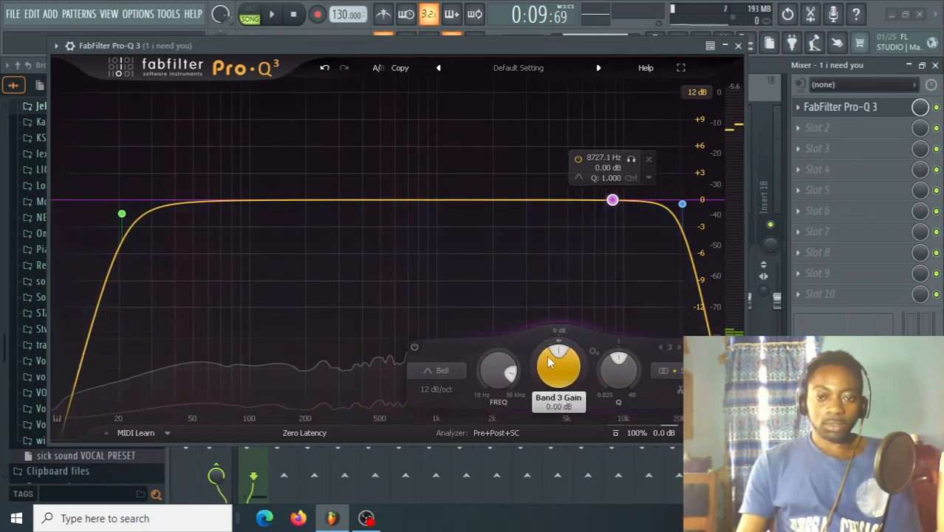
pyautogui.moveTo(559, 331); pyautogui.dragTo(558, 338)
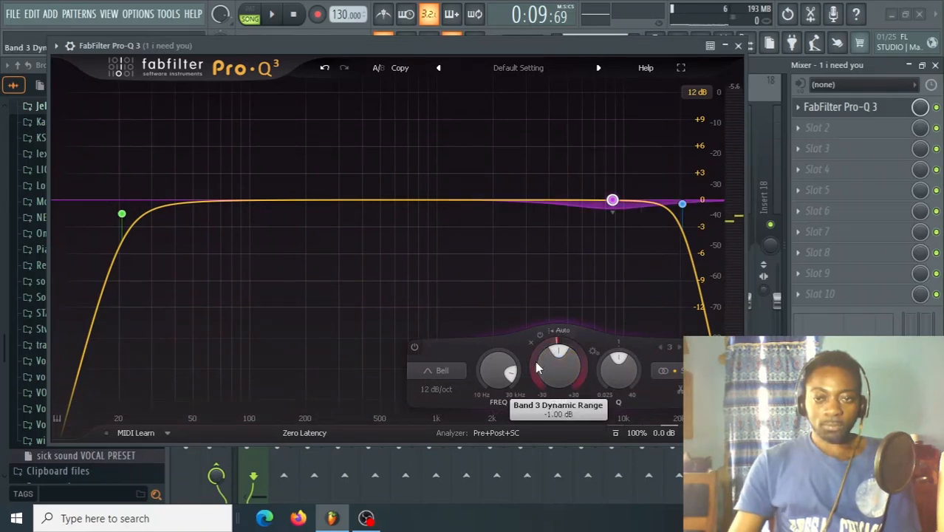
pyautogui.press('space')
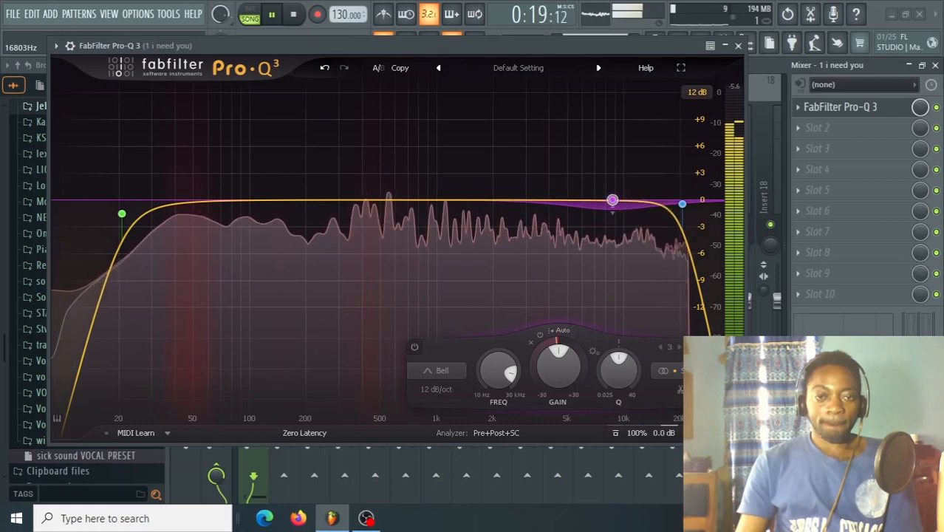
pyautogui.press('space')
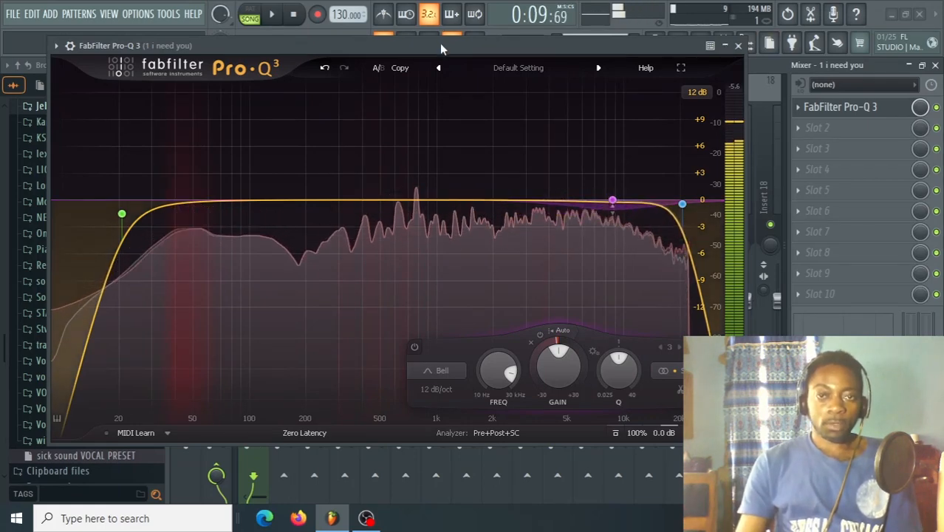
# Close the Pro-Q 3 window and load BootEQmkII into effect slot 2 of the "1 i need you" track.
pyautogui.click(738, 46)
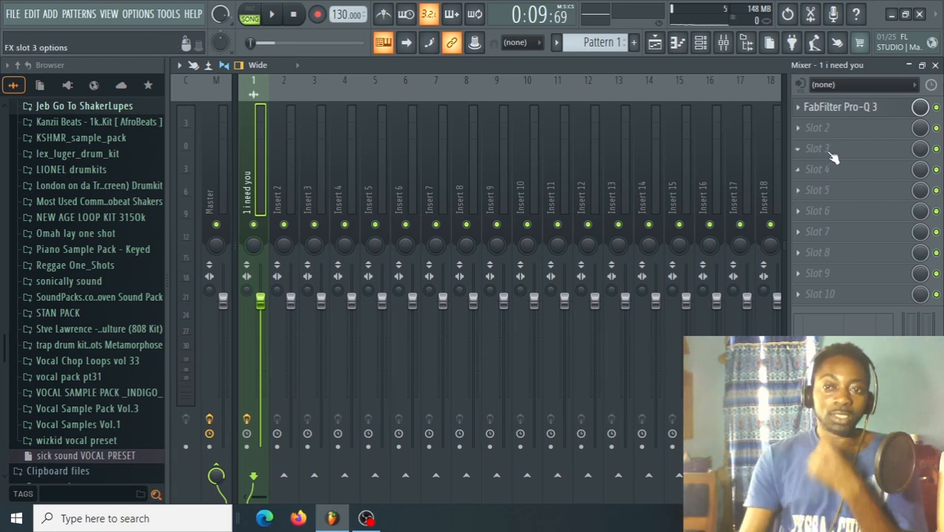
pyautogui.click(805, 133)
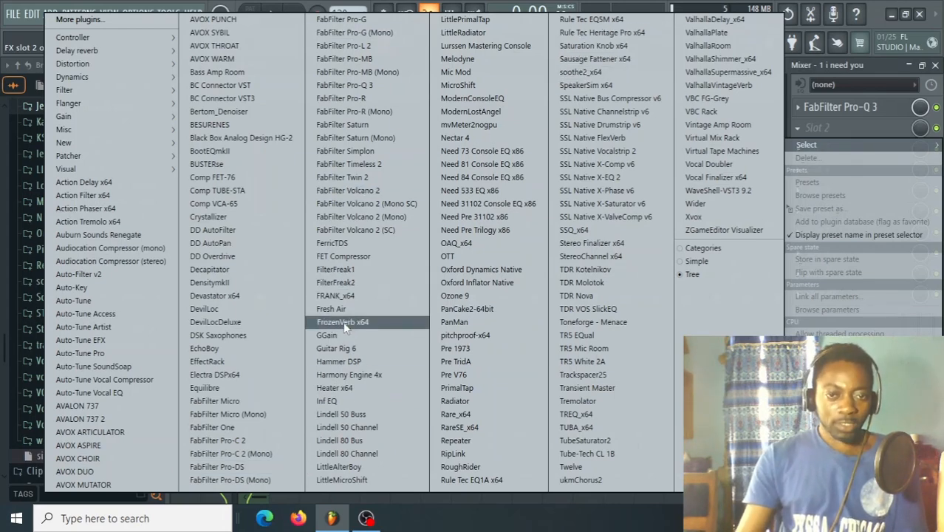
pyautogui.click(210, 151)
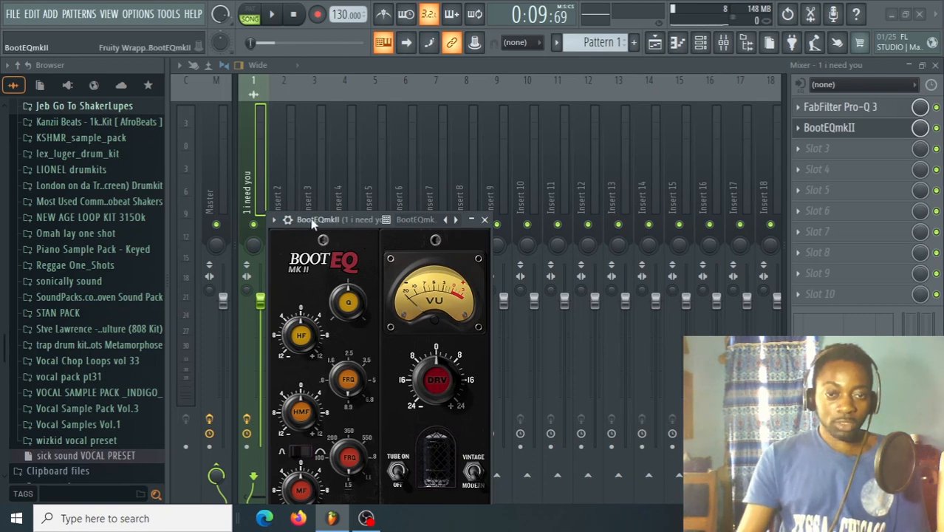
pyautogui.moveTo(312, 224); pyautogui.dragTo(308, 85)
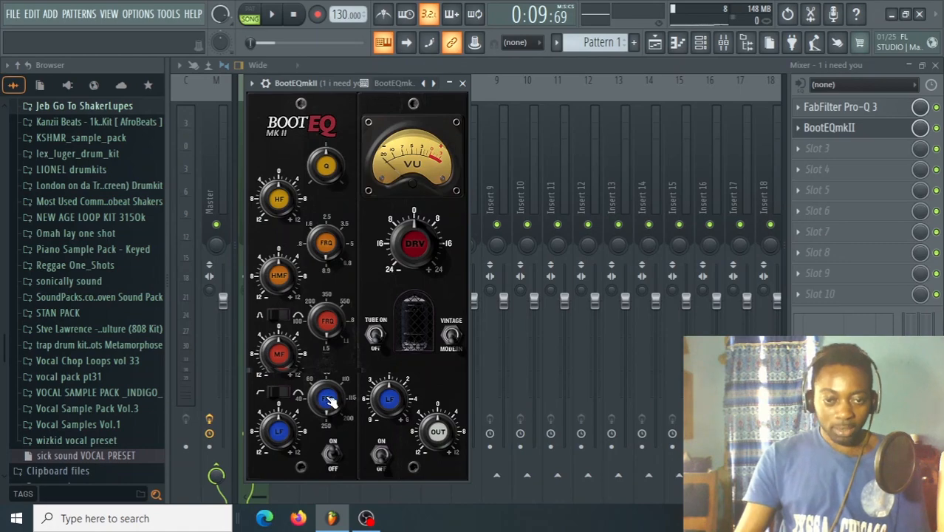
# Adjust the low and mid band frequencies in BootEQmkII and switch its tube stage on.
pyautogui.moveTo(328, 398); pyautogui.dragTo(328, 439)
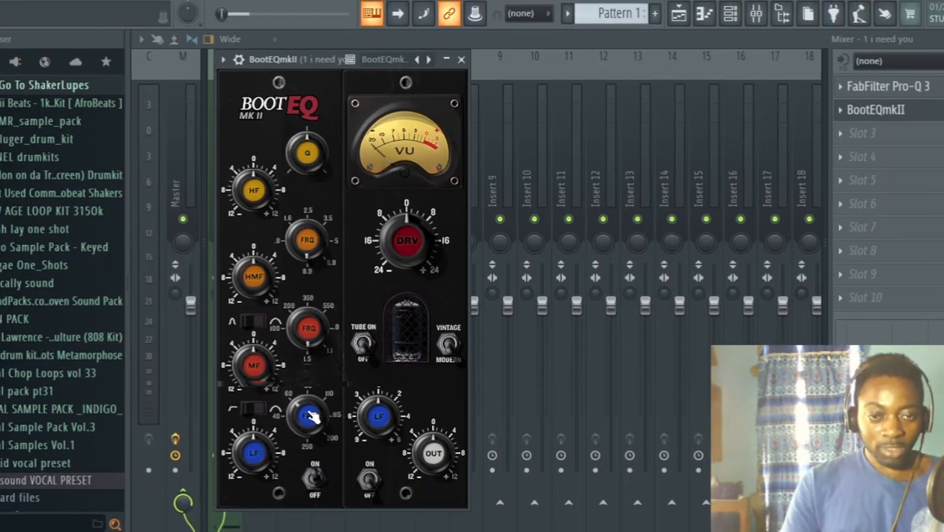
pyautogui.moveTo(305, 333); pyautogui.dragTo(306, 363)
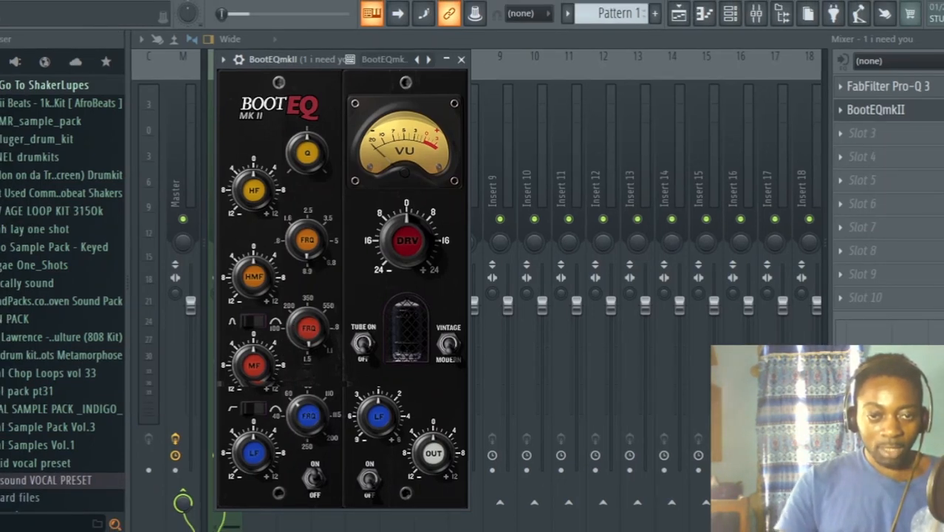
pyautogui.moveTo(327, 321); pyautogui.dragTo(365, 292)
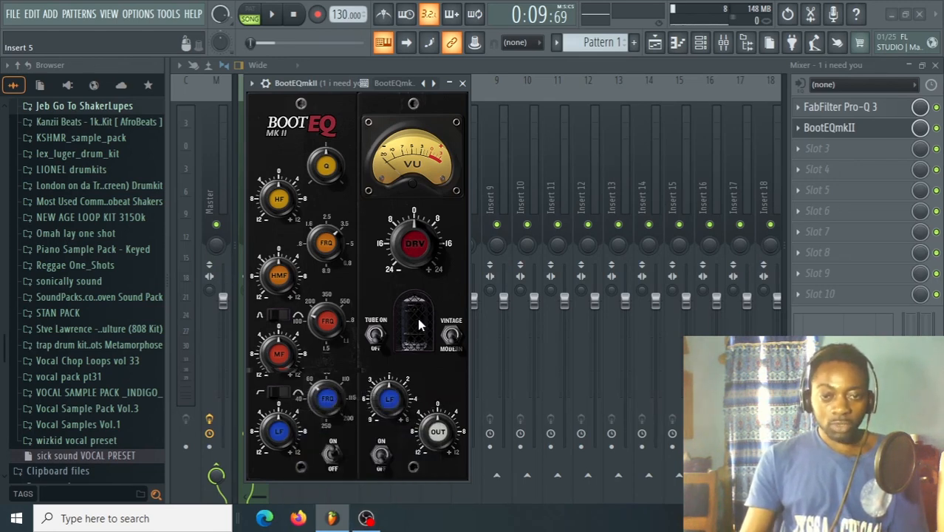
pyautogui.click(375, 334)
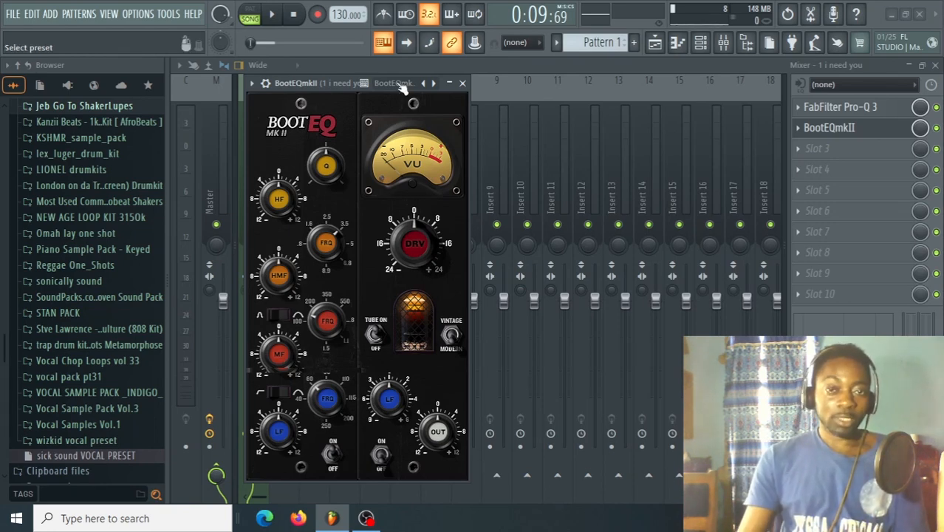
pyautogui.moveTo(400, 84); pyautogui.dragTo(380, 75)
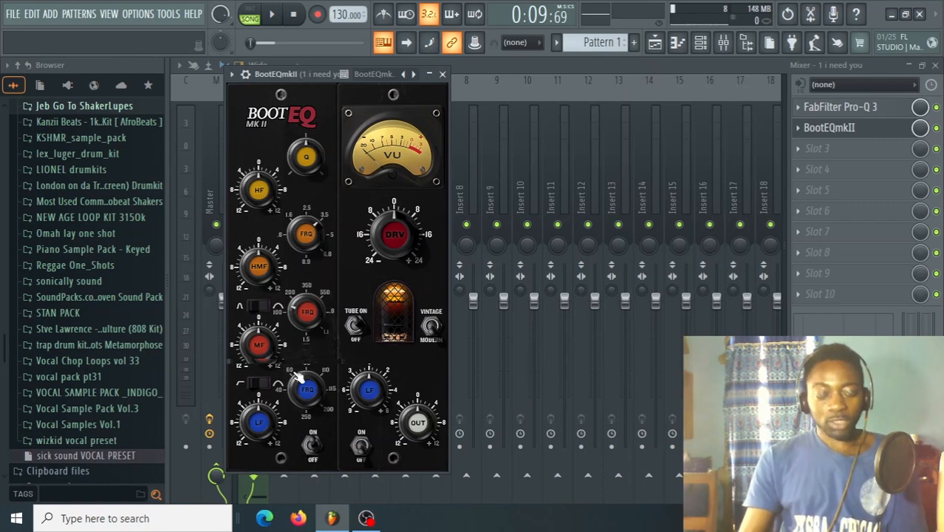
# Raise the BootEQmkII low-frequency gain to about 0.65 while the song plays.
pyautogui.press('space')
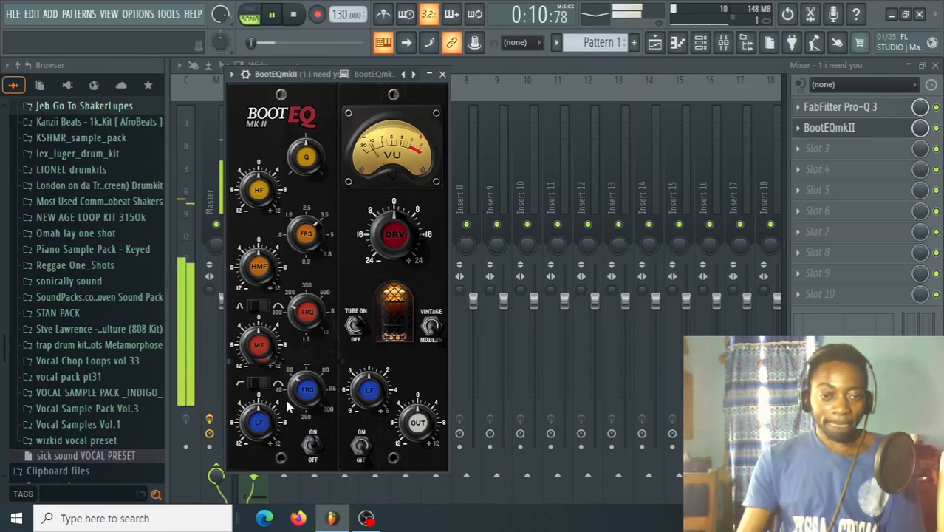
pyautogui.press('space')
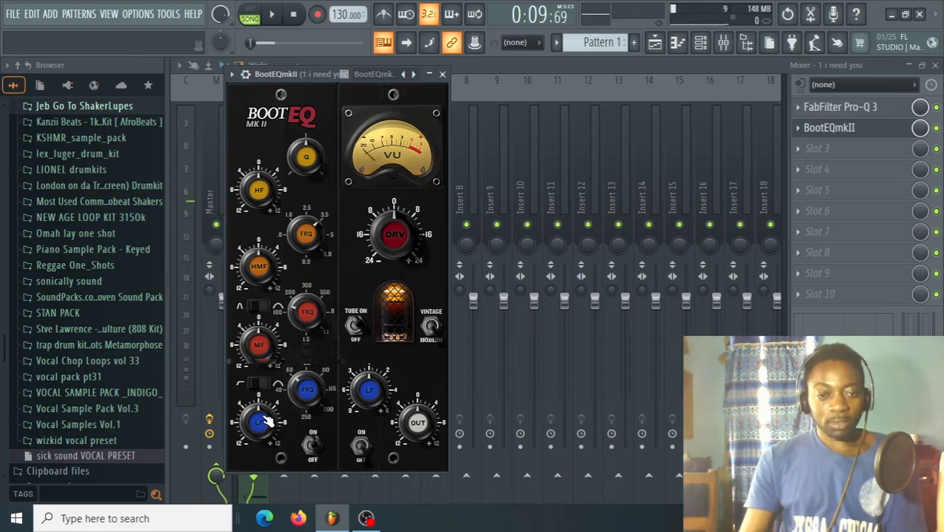
pyautogui.press('space')
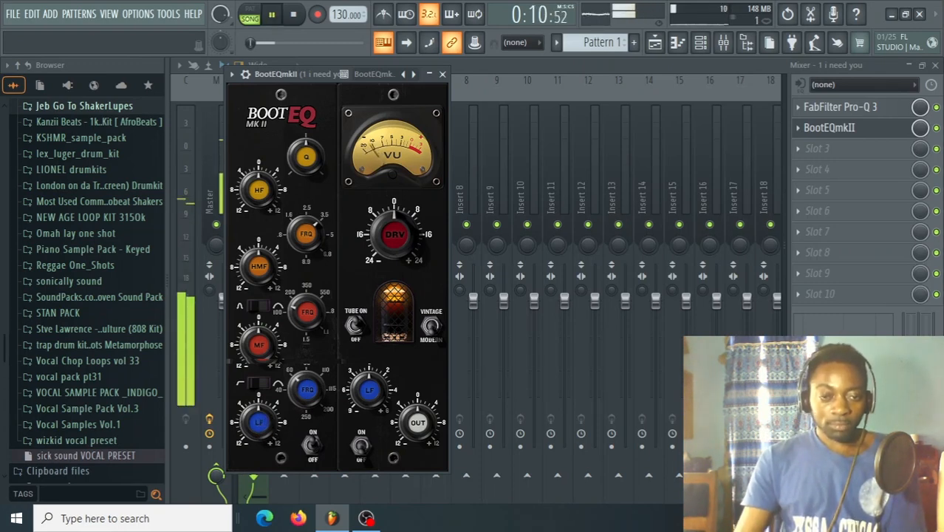
pyautogui.moveTo(259, 423); pyautogui.dragTo(259, 409)
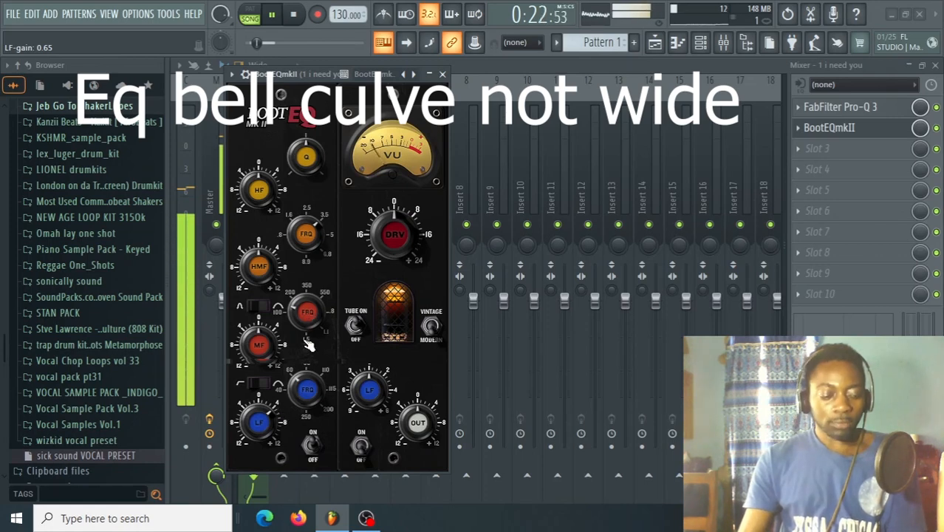
pyautogui.press('space')
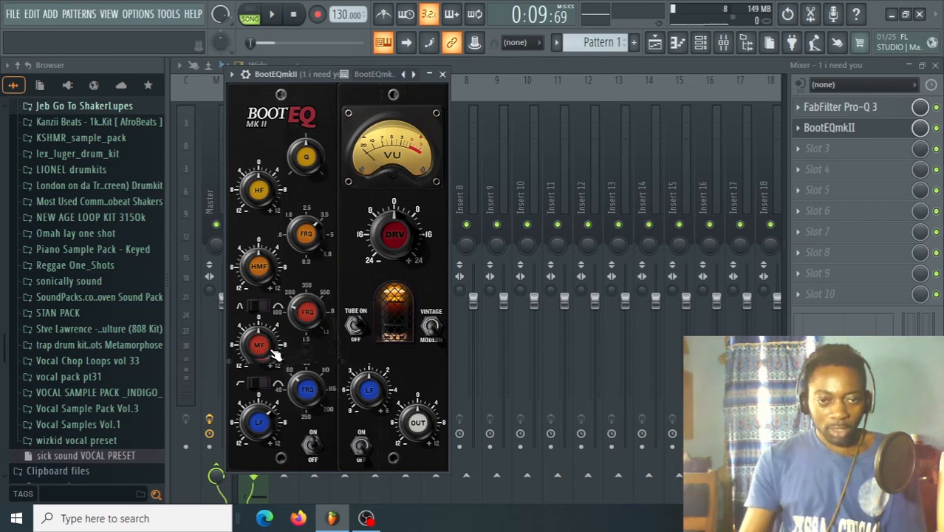
# Boost the BootEQmkII mid gain slightly, set the high-mid gain to about 0.59, and audition the result.
pyautogui.press('space')
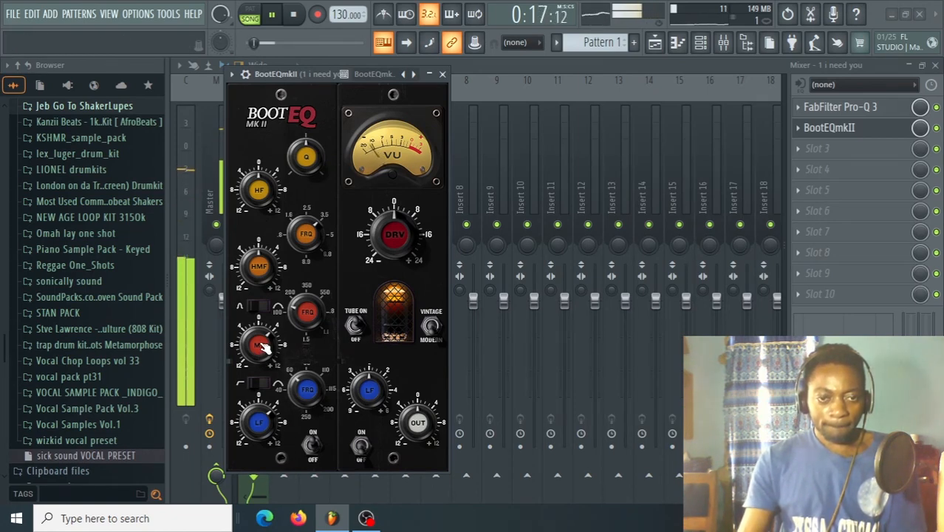
pyautogui.moveTo(262, 345)
pyautogui.mouseDown()
pyautogui.moveTo(263, 333)
pyautogui.moveTo(262, 345)
pyautogui.mouseUp()
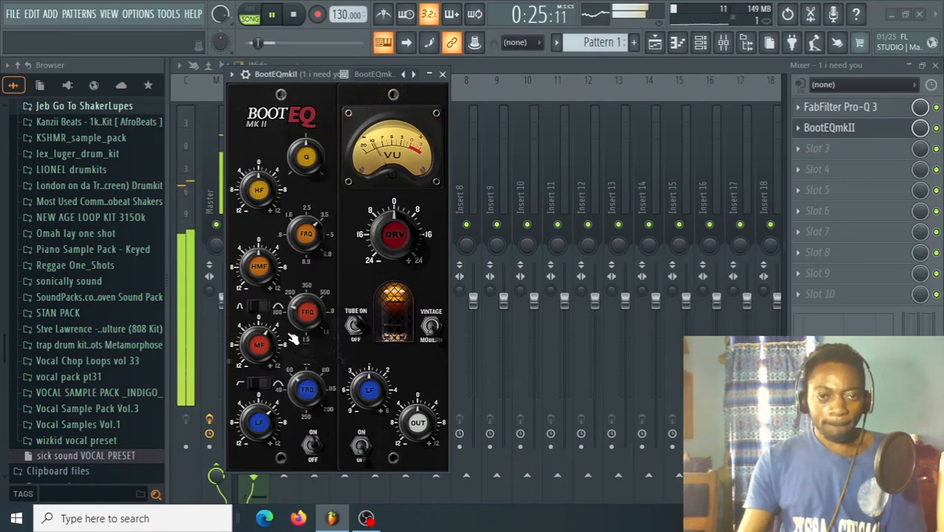
pyautogui.click(309, 22)
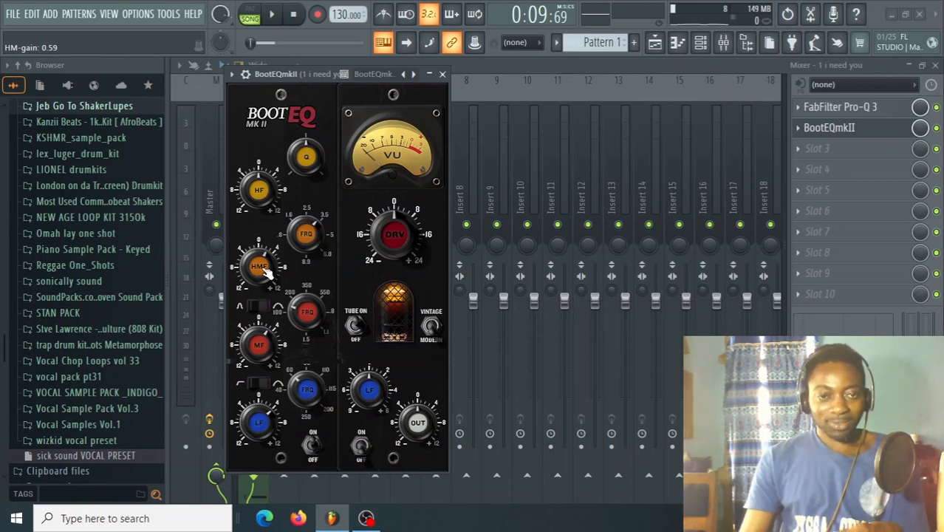
pyautogui.press('space')
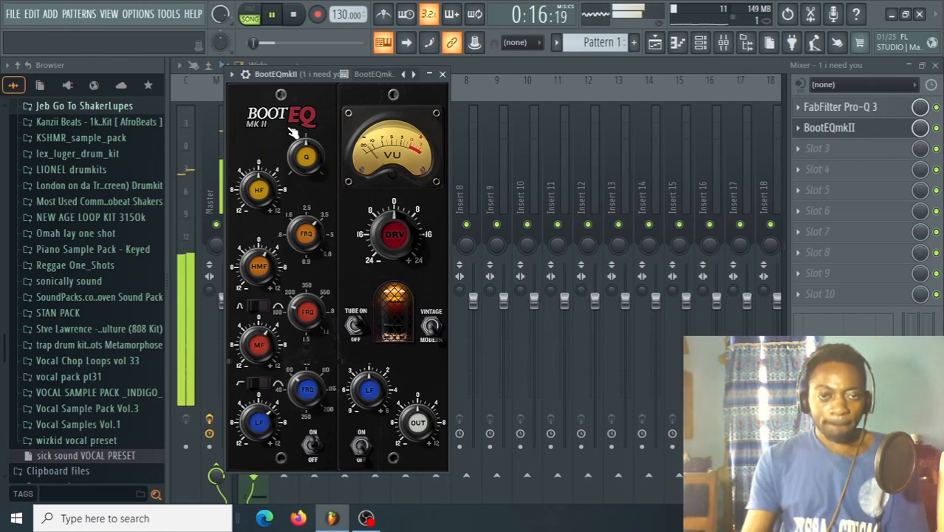
pyautogui.press('space')
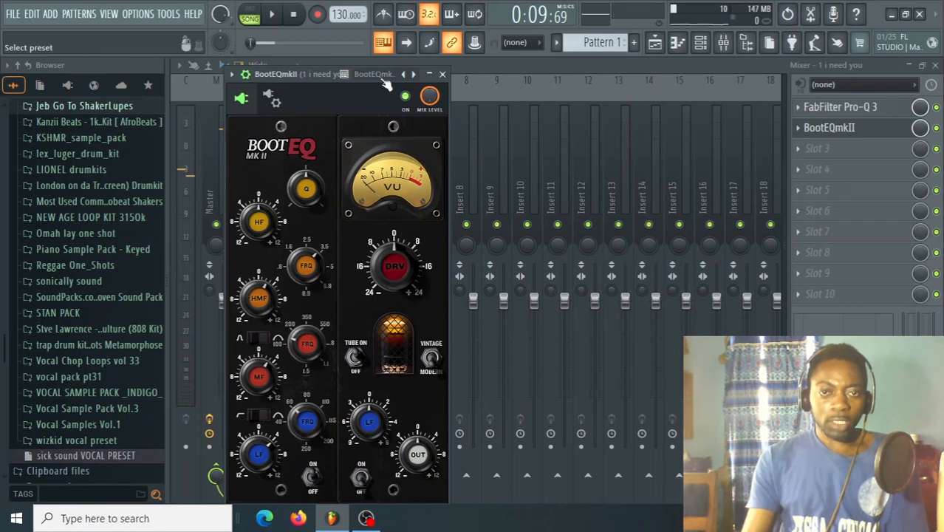
# Compare the song with BootEQmkII bypassed and enabled, leaving the plugin enabled and its window closed.
pyautogui.click(405, 96)
pyautogui.press('space')
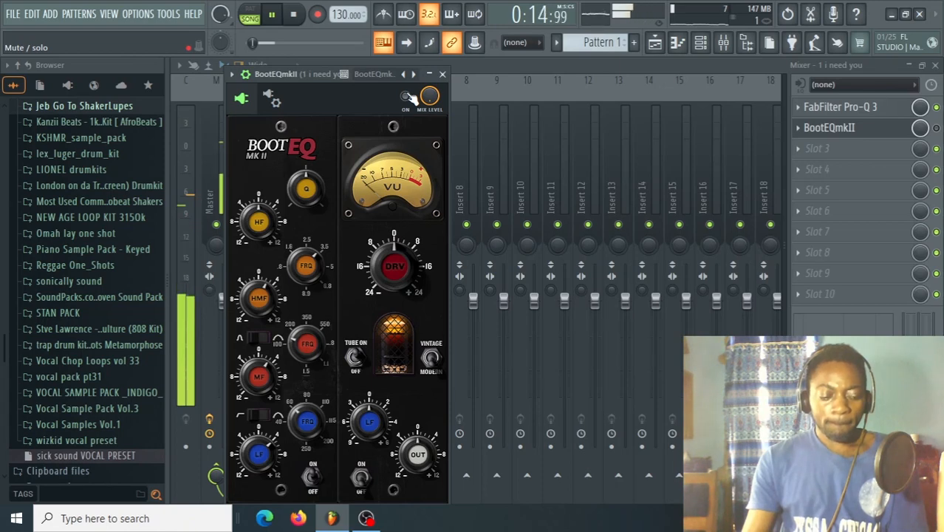
pyautogui.press('space')
pyautogui.click(406, 97)
pyautogui.press('space')
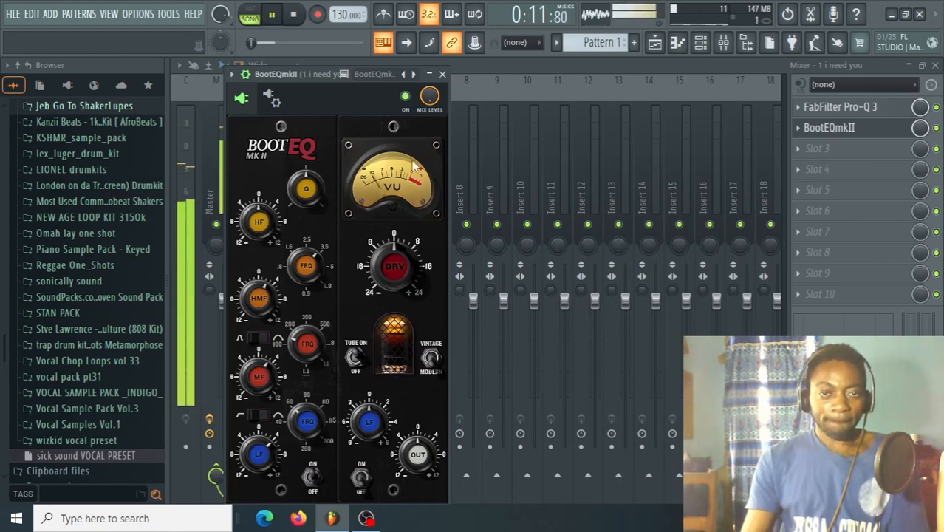
pyautogui.press('space')
pyautogui.click(443, 76)
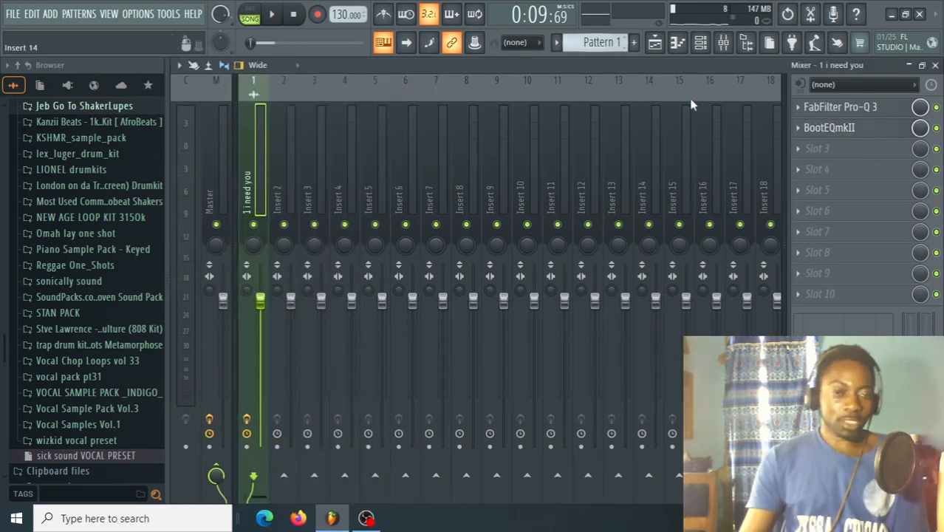
pyautogui.click(829, 127)
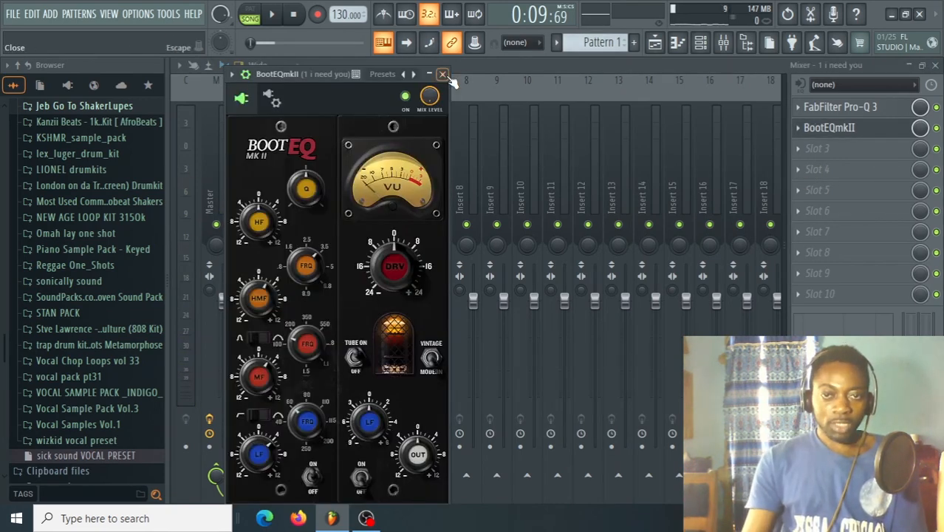
pyautogui.click(443, 75)
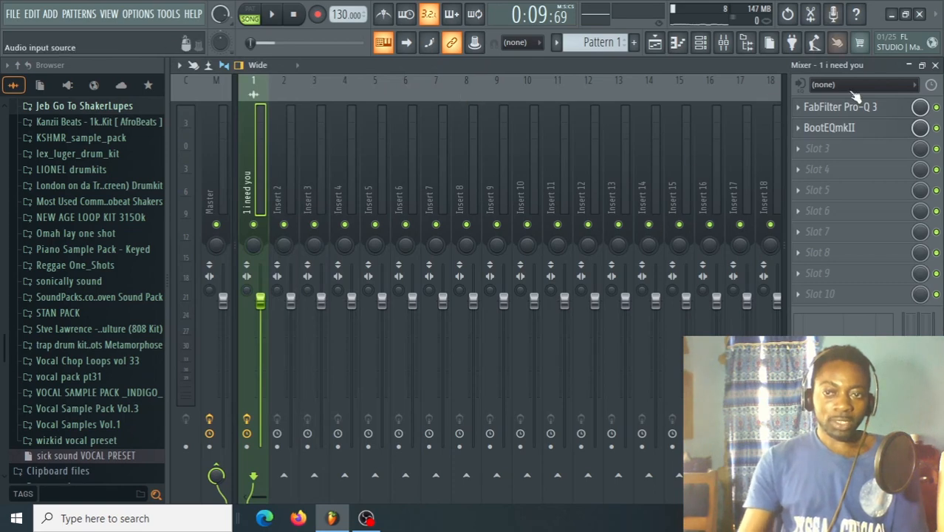
# Load ModernConsoleEQ into effect slot 3 and boost its high-mid and high-frequency gains while the song plays.
pyautogui.click(803, 156)
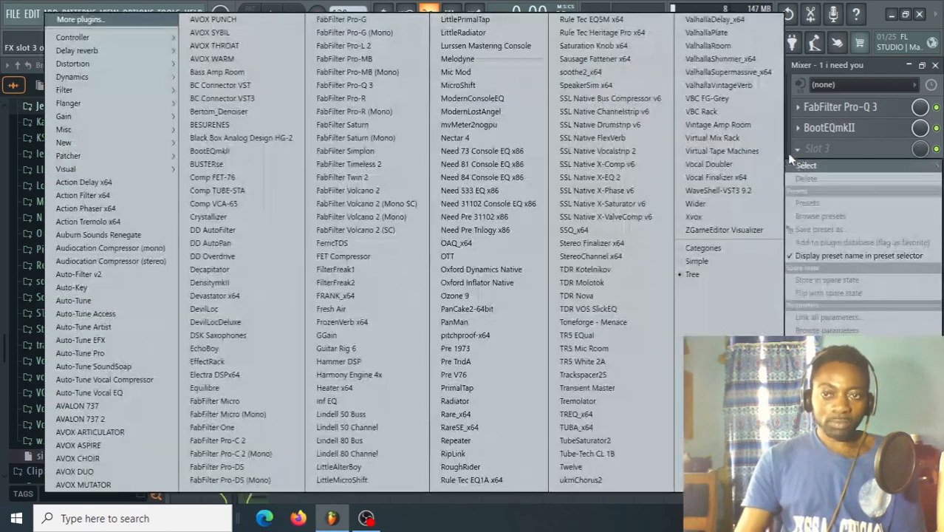
pyautogui.click(645, 198)
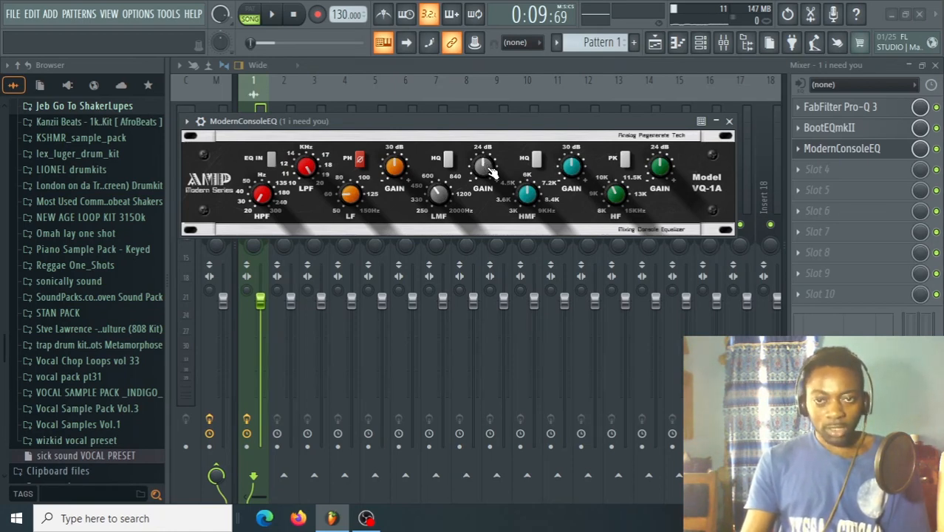
pyautogui.press('space')
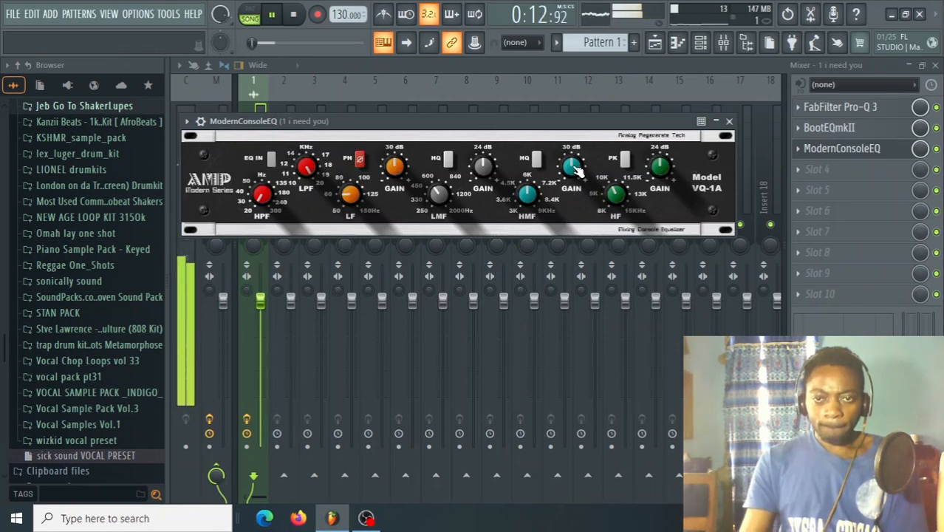
pyautogui.moveTo(575, 166); pyautogui.dragTo(575, 152)
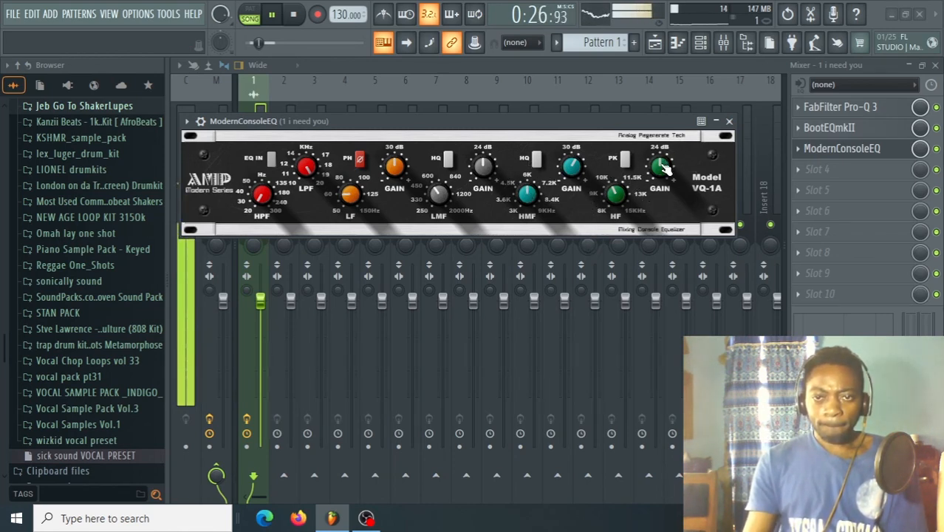
pyautogui.moveTo(662, 165); pyautogui.dragTo(663, 159)
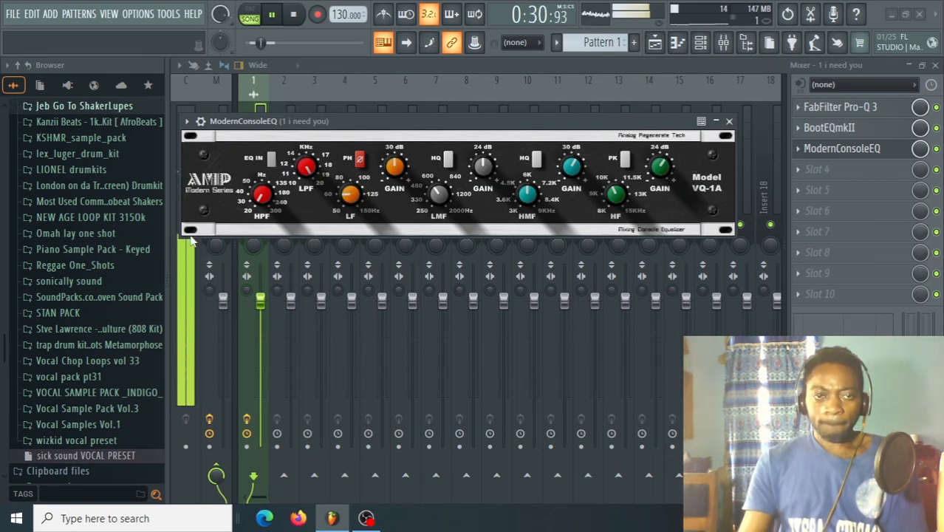
pyautogui.click(188, 121)
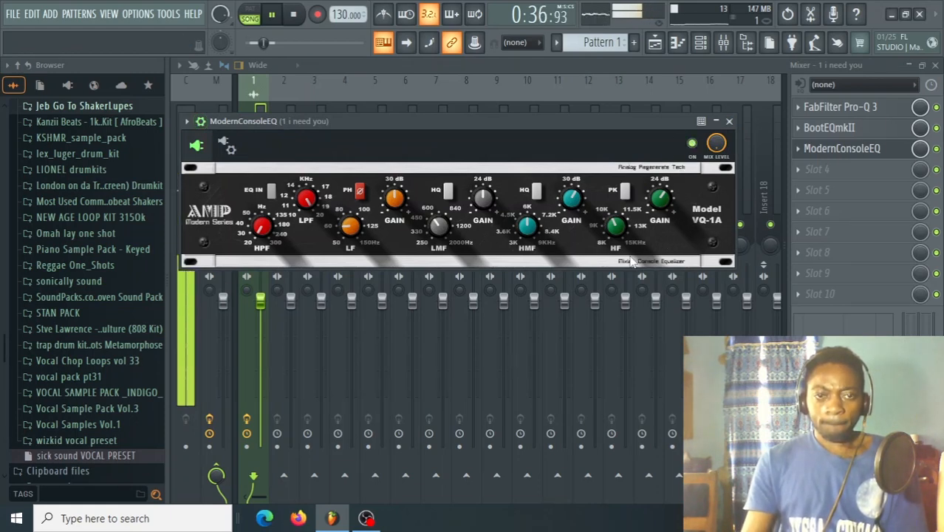
pyautogui.press('space')
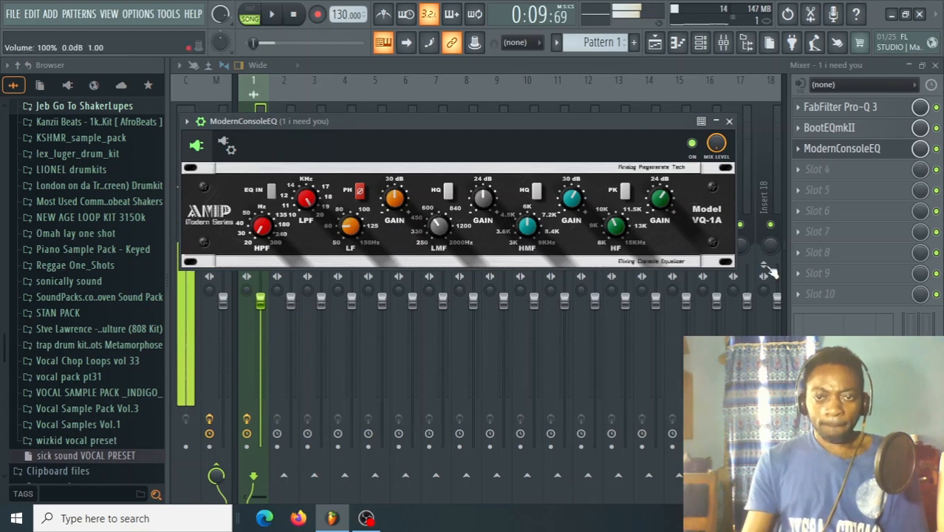
pyautogui.click(729, 122)
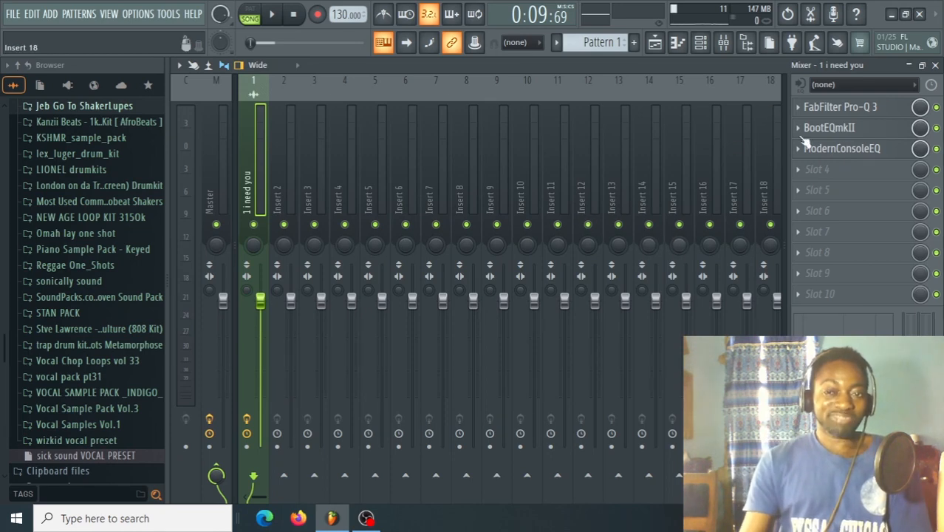
# Reopen BootEQmkII, raise its low-frequency gain slightly, and audition the full effect chain.
pyautogui.click(858, 133)
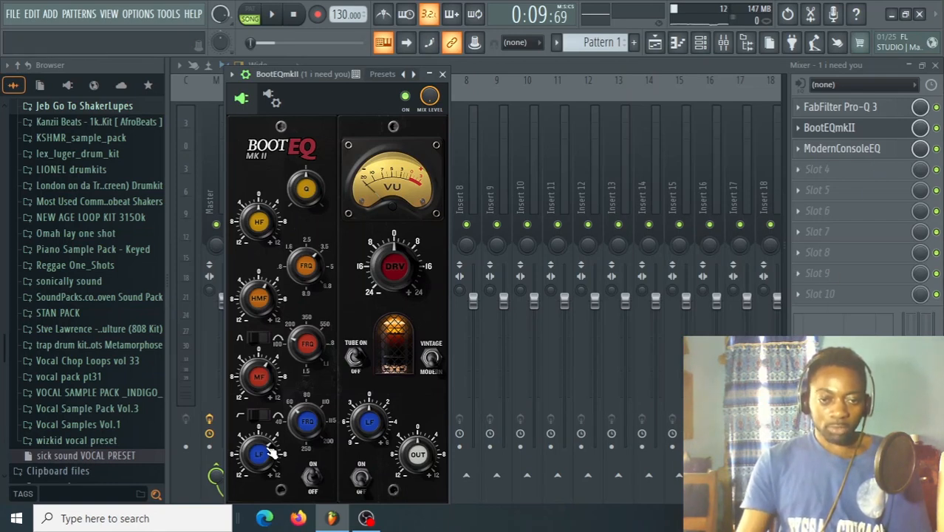
pyautogui.moveTo(268, 448); pyautogui.dragTo(267, 444)
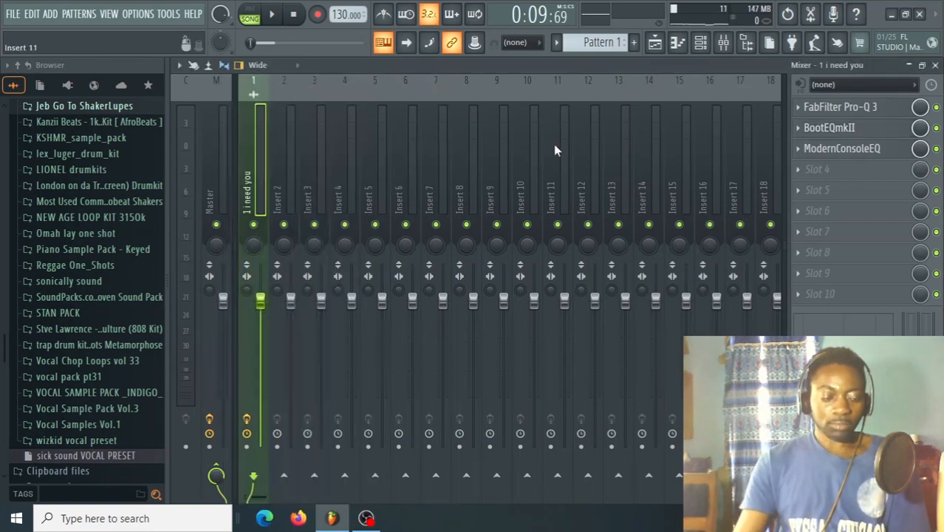
pyautogui.press('space')
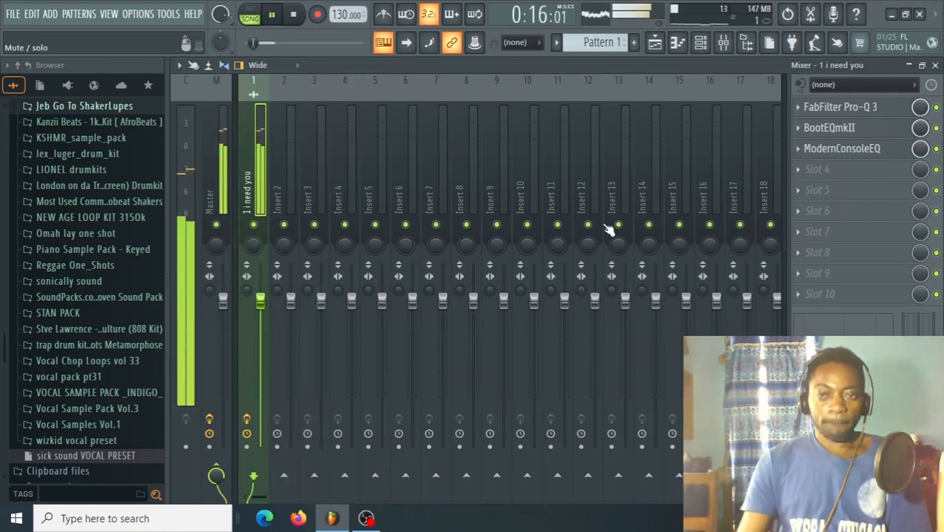
pyautogui.press('space')
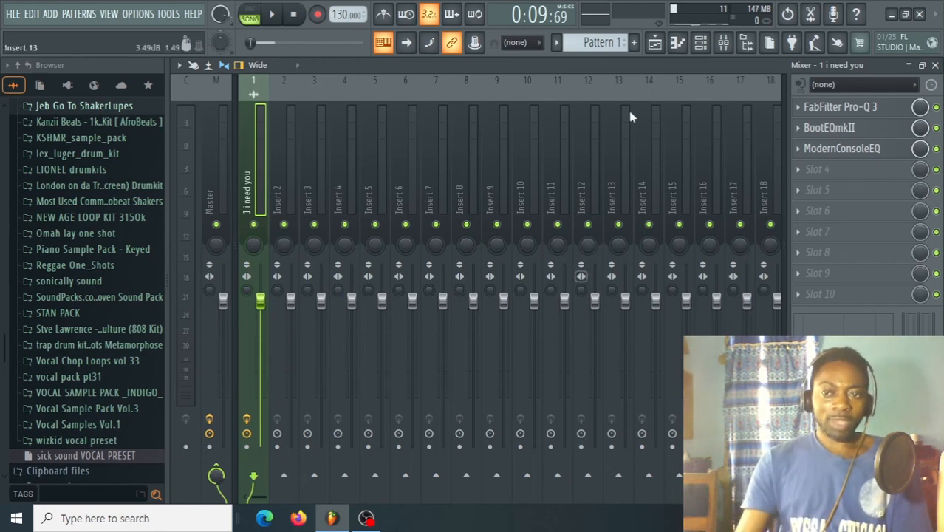
# Load Virtual Tape Machines into effect slot 4 and detach its window, positioning it clear of the effect list.
pyautogui.click(806, 175)
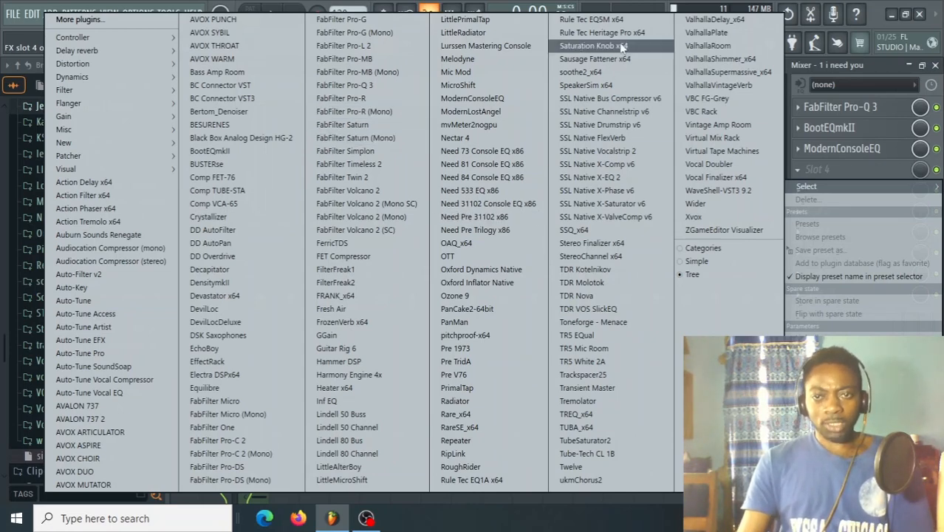
pyautogui.click(721, 151)
pyautogui.moveTo(581, 257); pyautogui.dragTo(448, 82)
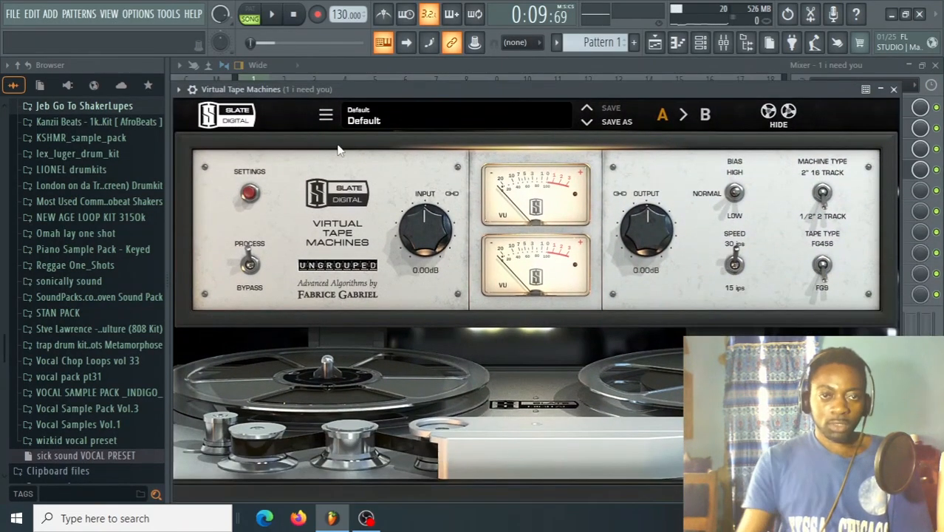
pyautogui.click(178, 89)
pyautogui.click(254, 377)
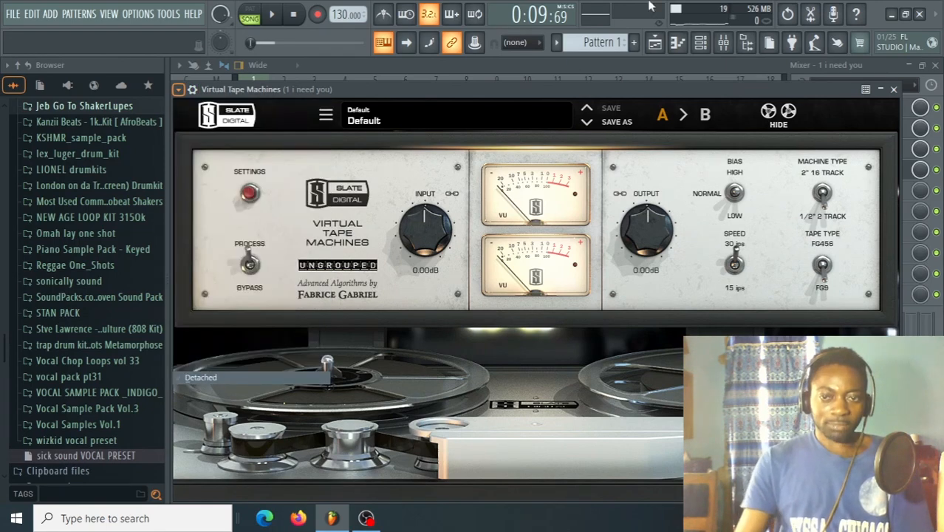
pyautogui.moveTo(637, 93); pyautogui.dragTo(492, 41)
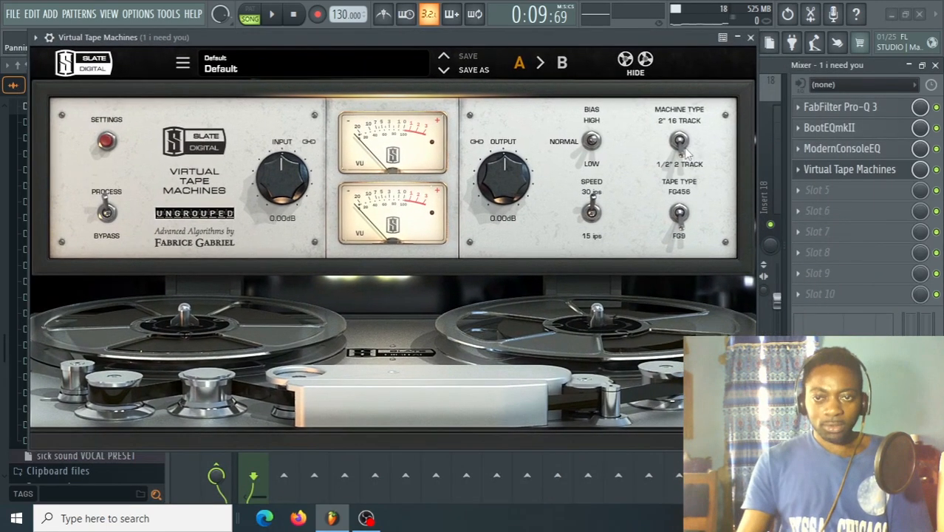
# Set the Virtual Tape Machines speed to 15 ips and its input gain to +1.08 dB, auditioning the song in between.
pyautogui.click(687, 152)
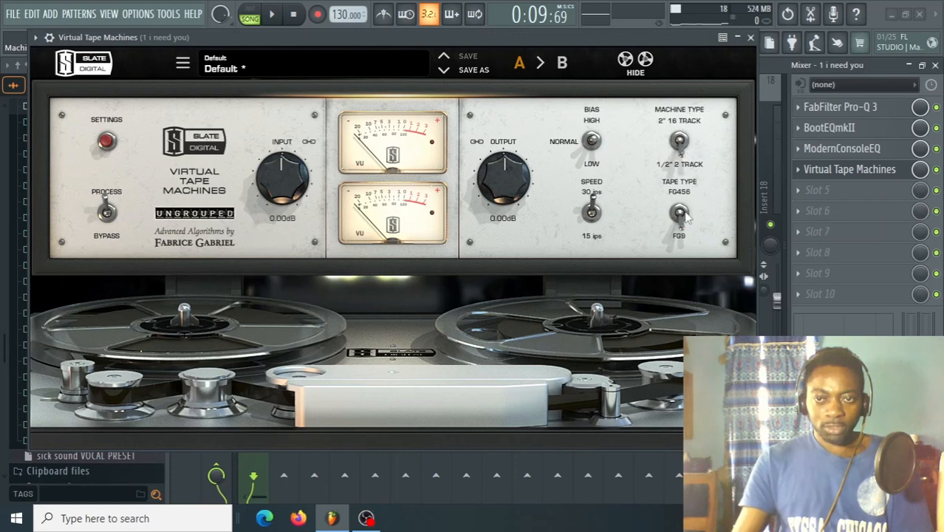
pyautogui.click(591, 213)
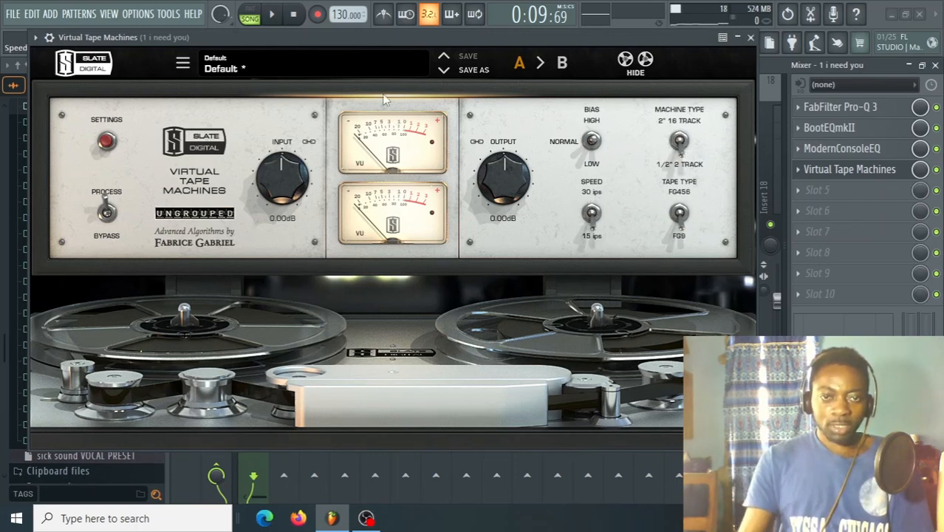
pyautogui.moveTo(369, 38); pyautogui.dragTo(388, 52)
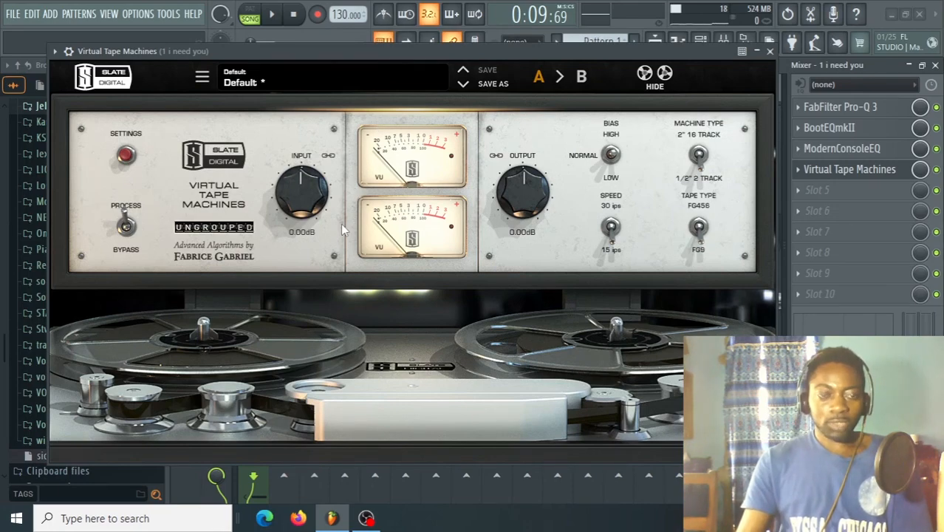
pyautogui.press('space')
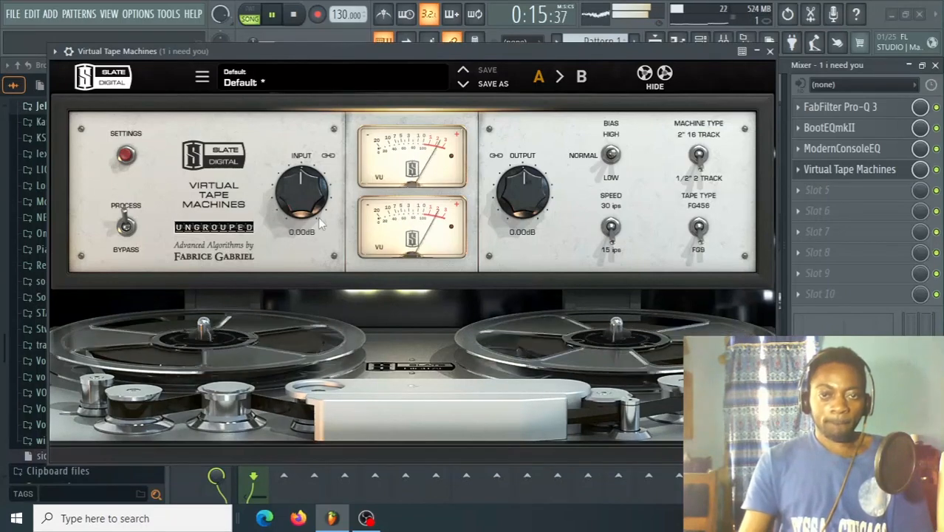
pyautogui.press('space')
pyautogui.moveTo(302, 186); pyautogui.dragTo(303, 182)
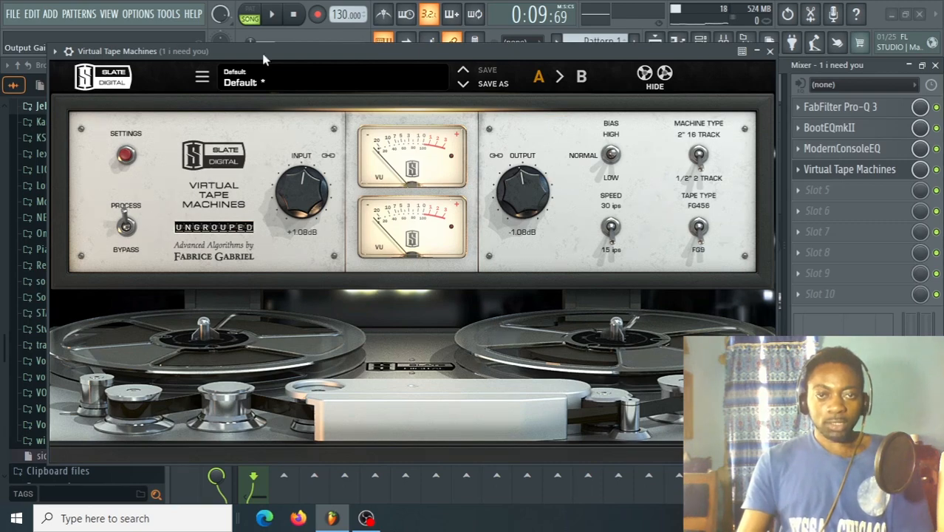
# Compare the playing song with Virtual Tape Machines bypassed and enabled, leaving the plugin enabled and its window closed.
pyautogui.press('space')
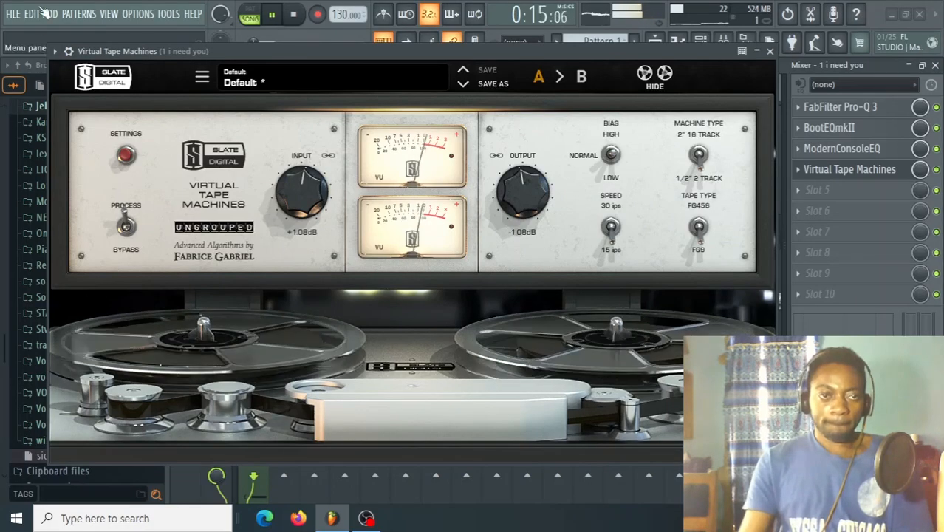
pyautogui.click(67, 51)
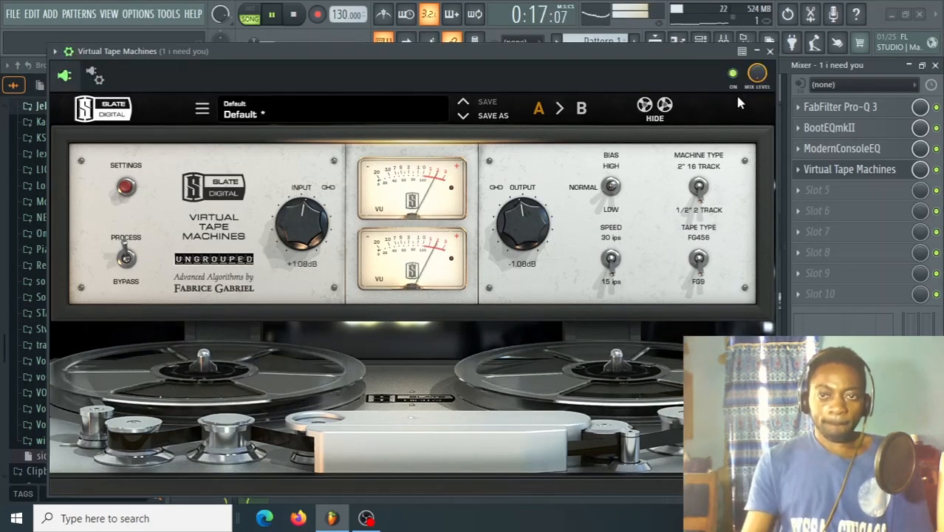
pyautogui.click(739, 81)
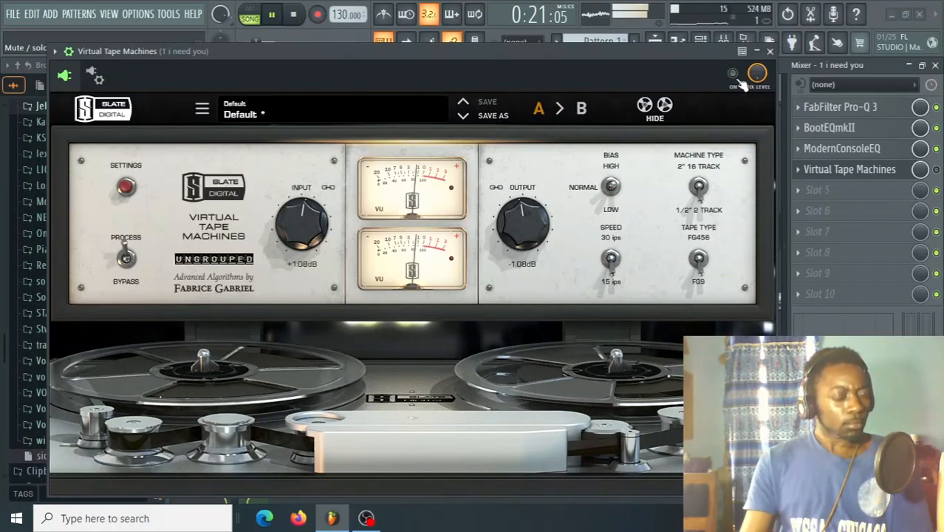
pyautogui.click(740, 81)
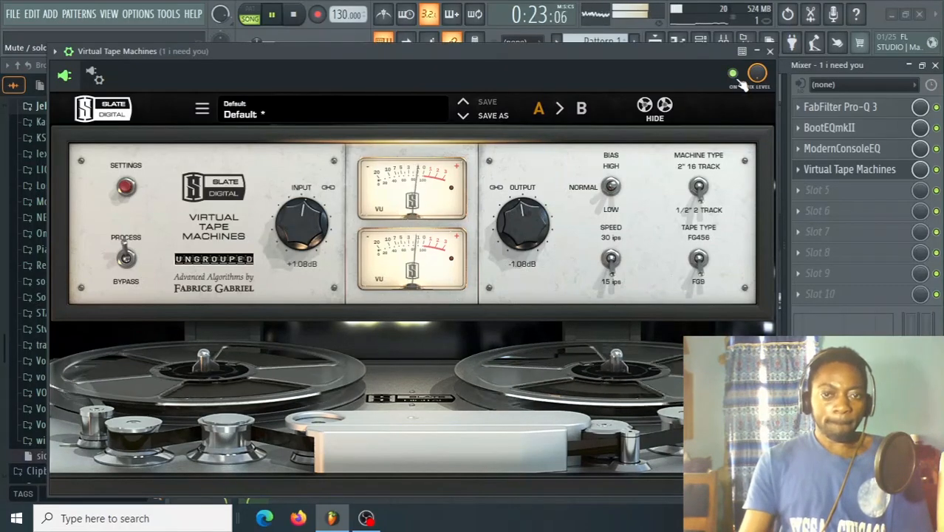
pyautogui.click(739, 81)
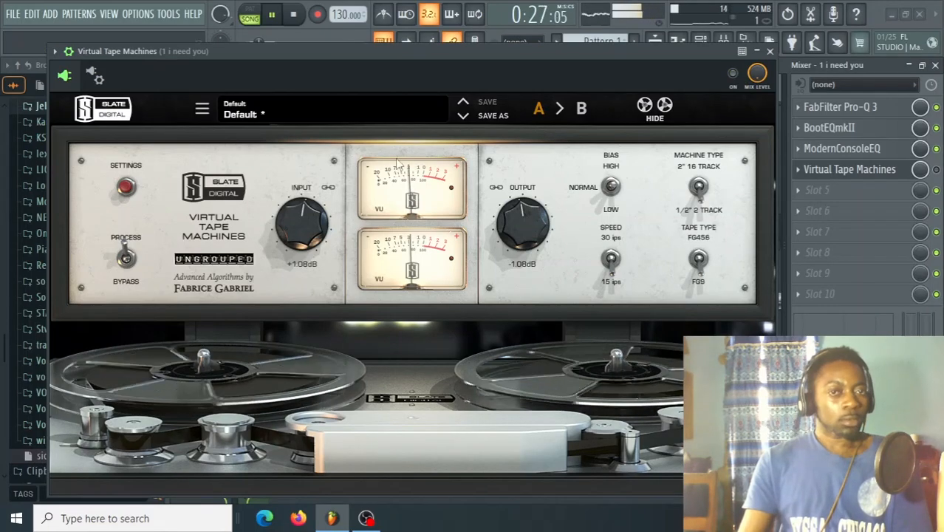
pyautogui.click(292, 15)
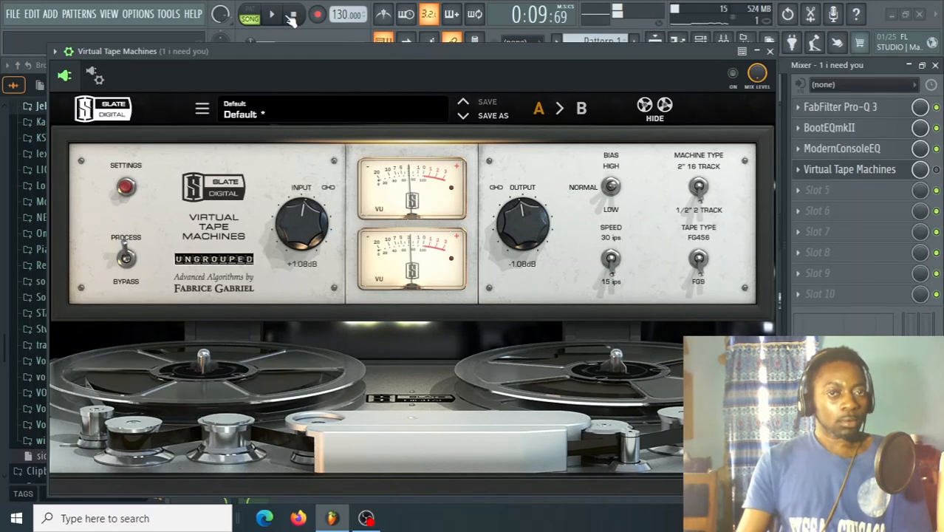
pyautogui.click(274, 16)
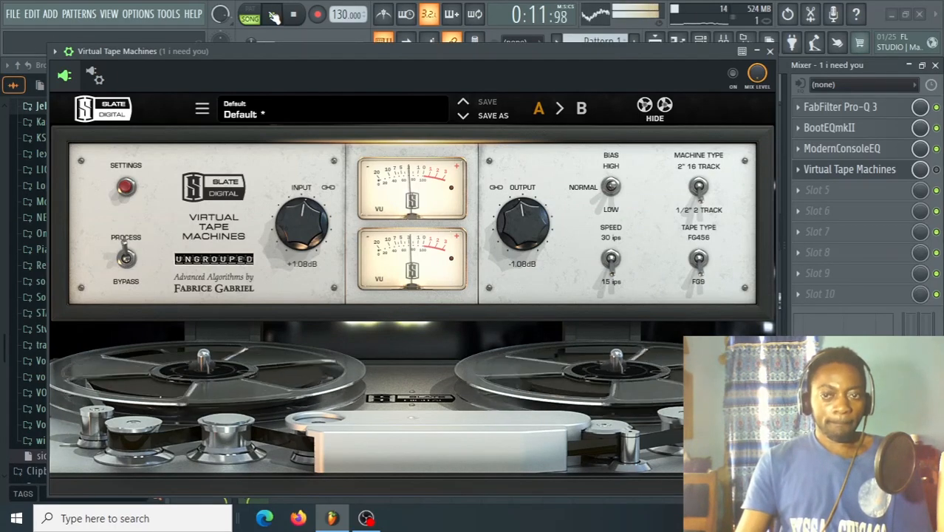
pyautogui.click(273, 16)
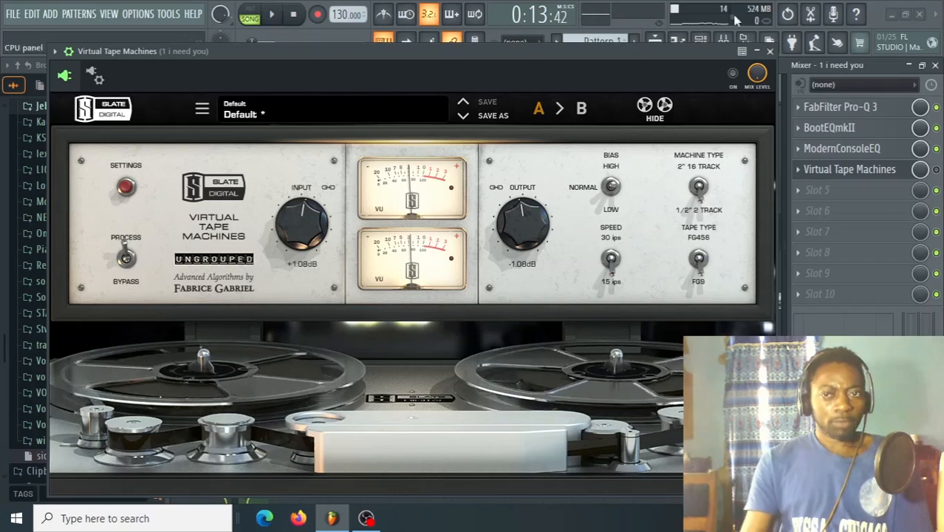
pyautogui.press('space')
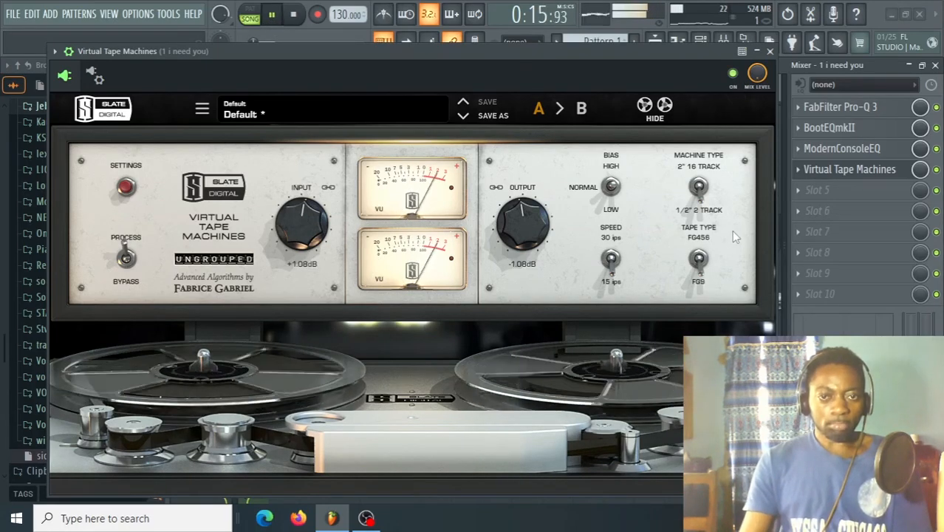
pyautogui.click(770, 52)
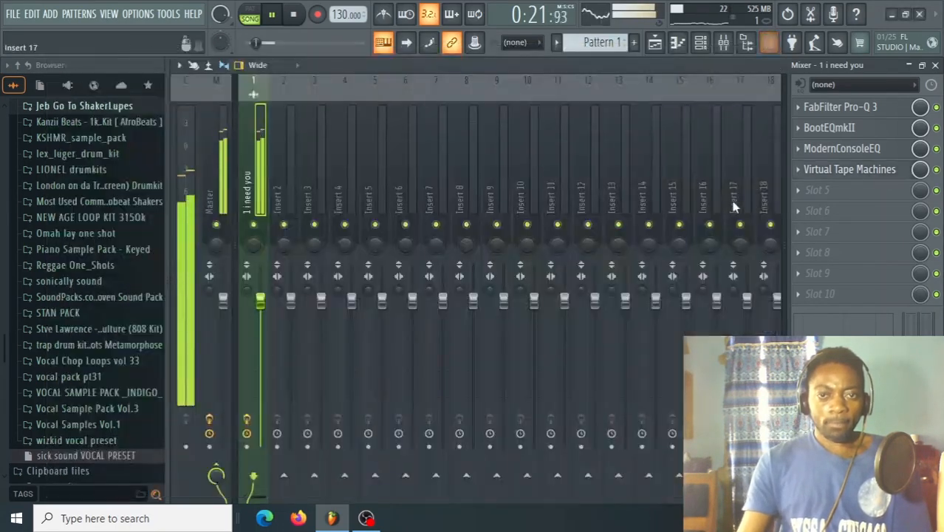
# Stop playback and save the project.
pyautogui.press('space')
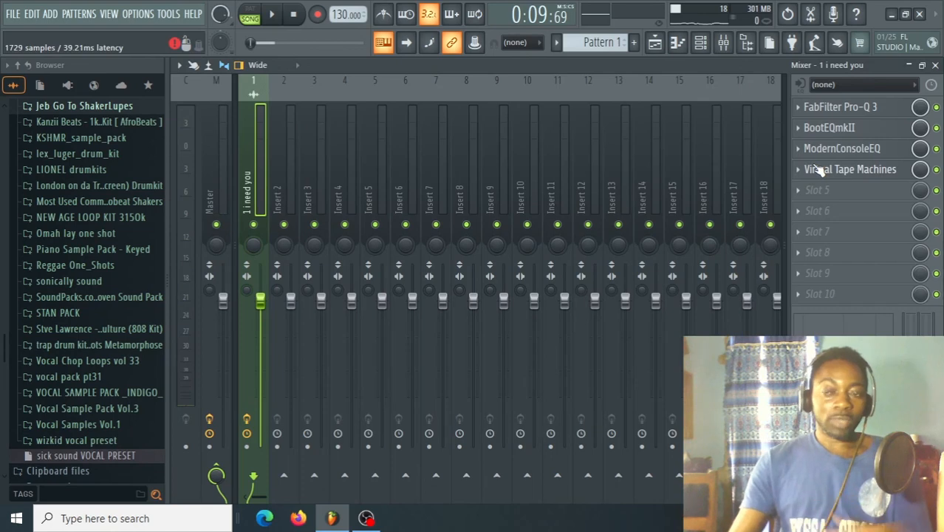
pyautogui.click(17, 16)
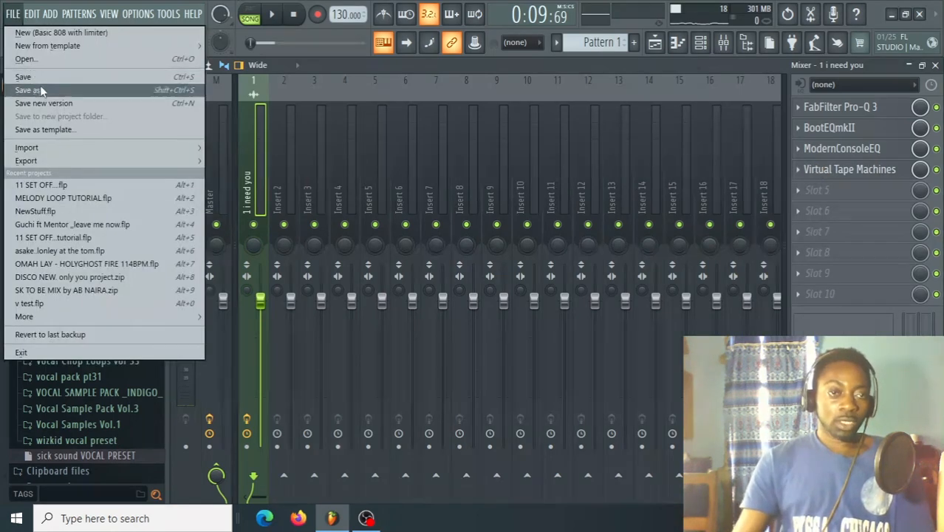
pyautogui.click(41, 80)
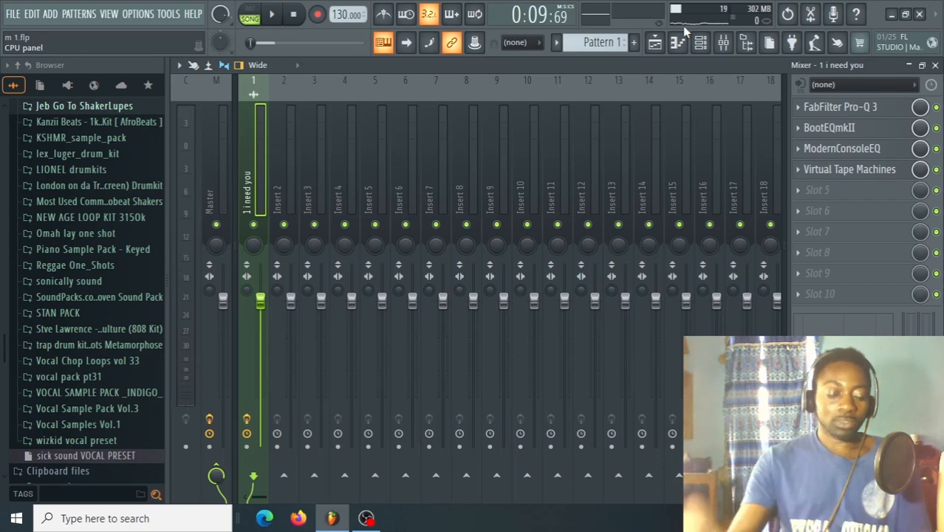
# Load SSL Native Bus Compressor v6 into effect slot 5 and place its window over the mixer tracks.
pyautogui.click(808, 196)
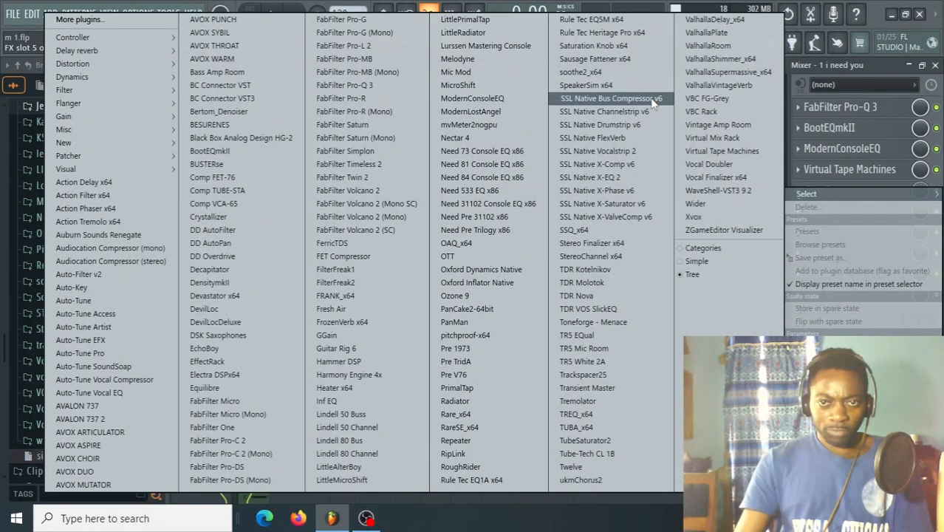
pyautogui.click(611, 98)
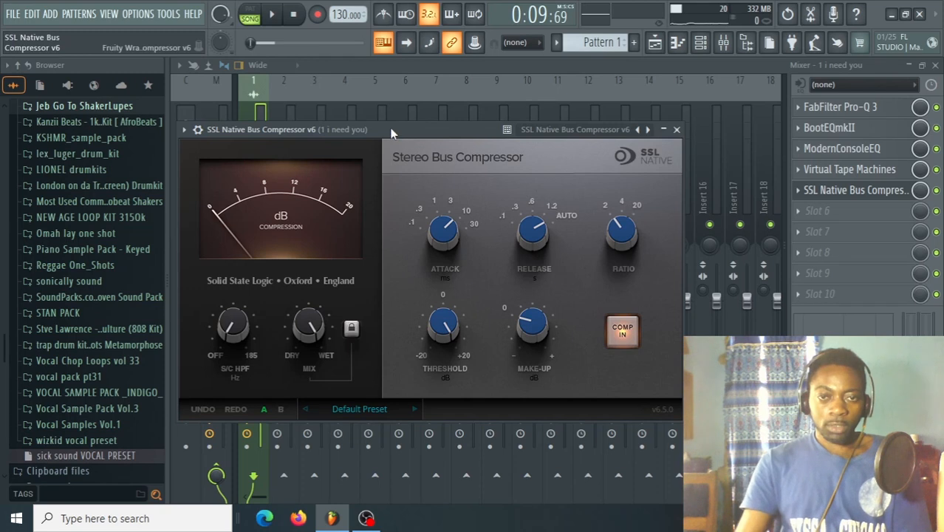
pyautogui.moveTo(403, 137); pyautogui.dragTo(460, 124)
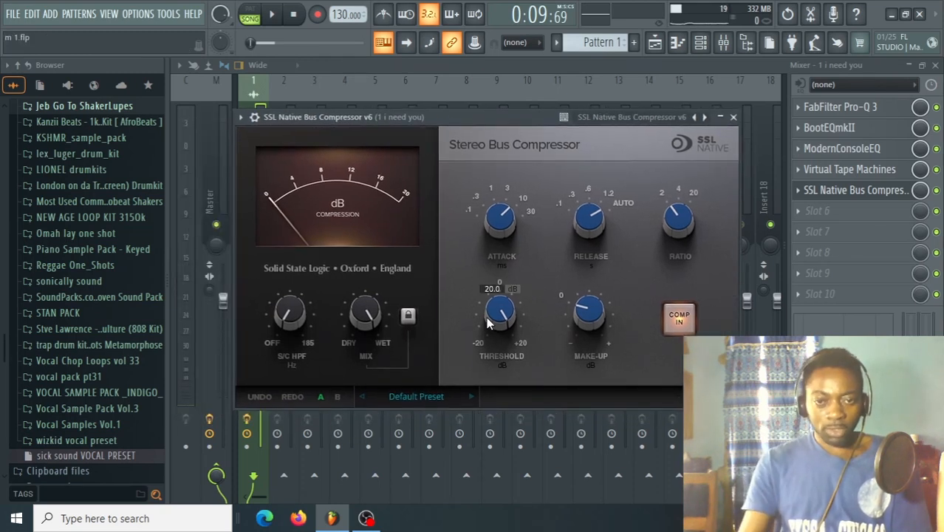
# Set the bus compressor's attack to 30 ms and its threshold to 17.3 dB, auditioning the song between adjustments.
pyautogui.press('space')
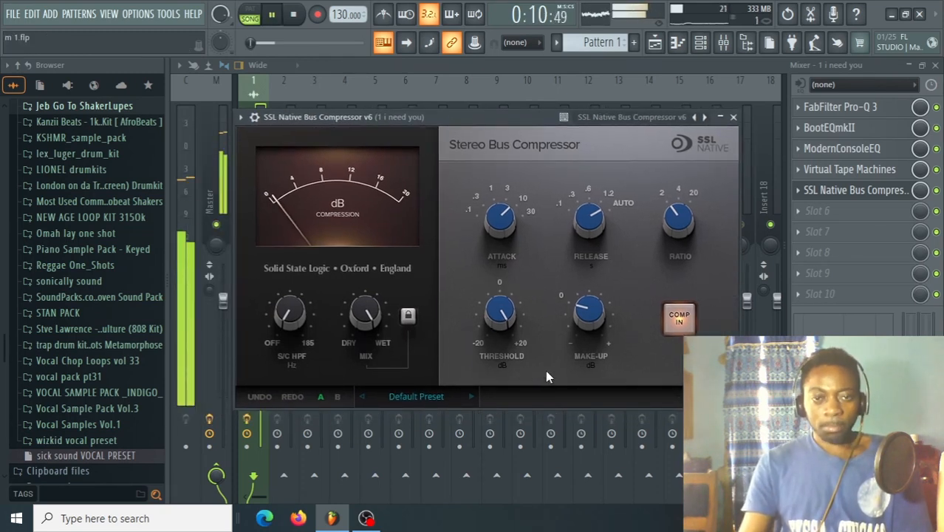
pyautogui.press('space')
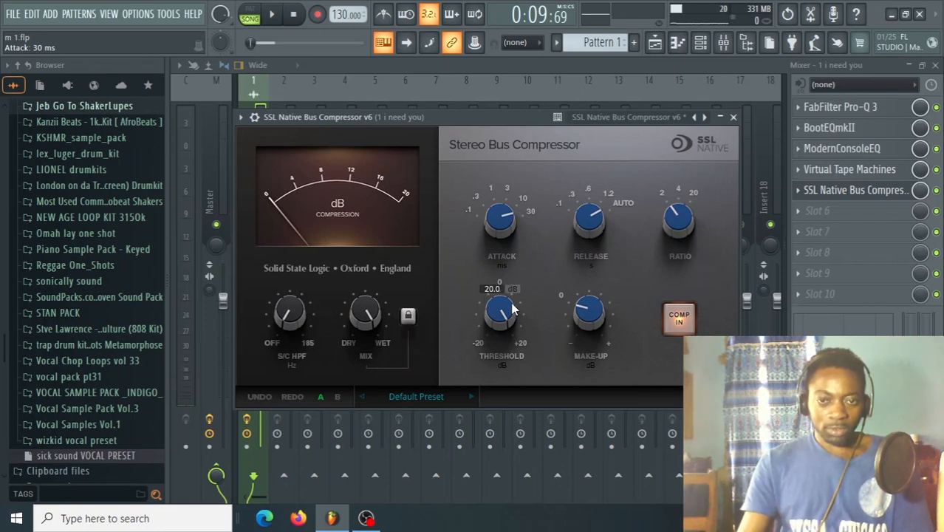
pyautogui.press('space')
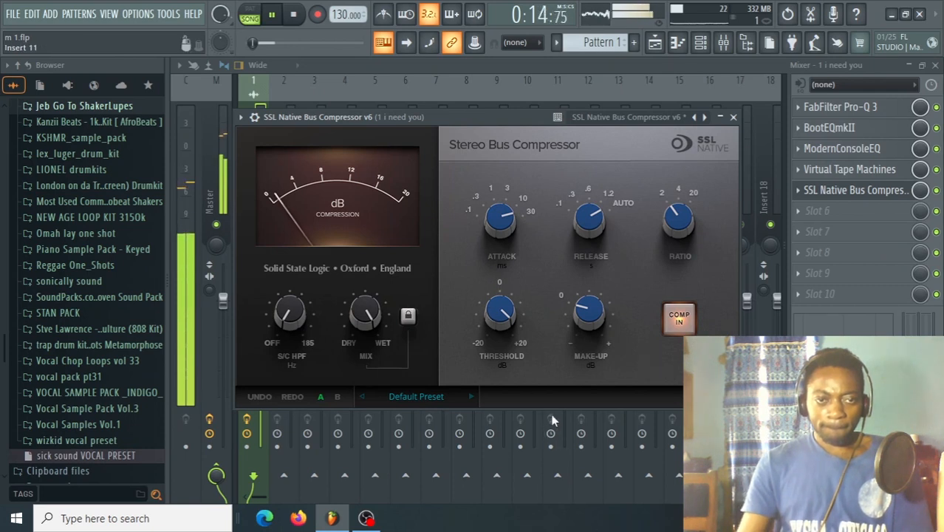
pyautogui.moveTo(504, 319)
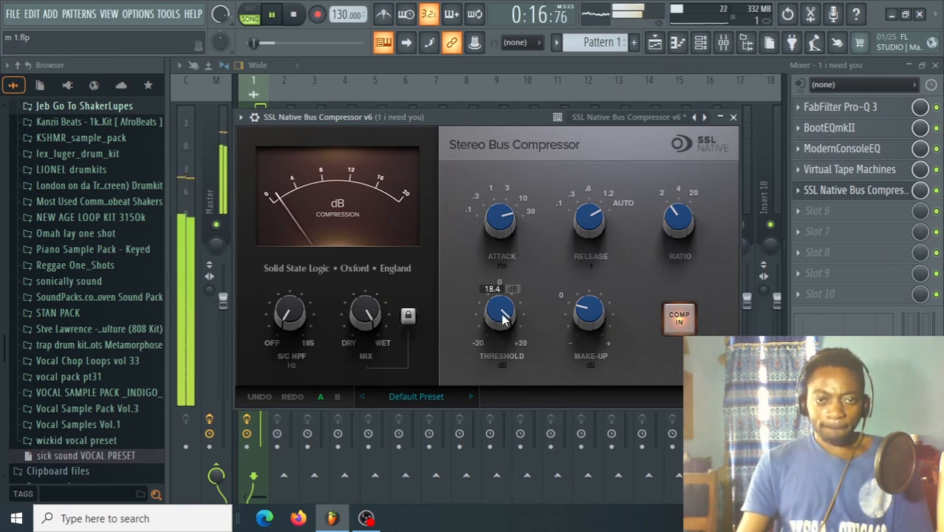
pyautogui.press('space')
pyautogui.moveTo(503, 314); pyautogui.dragTo(502, 319)
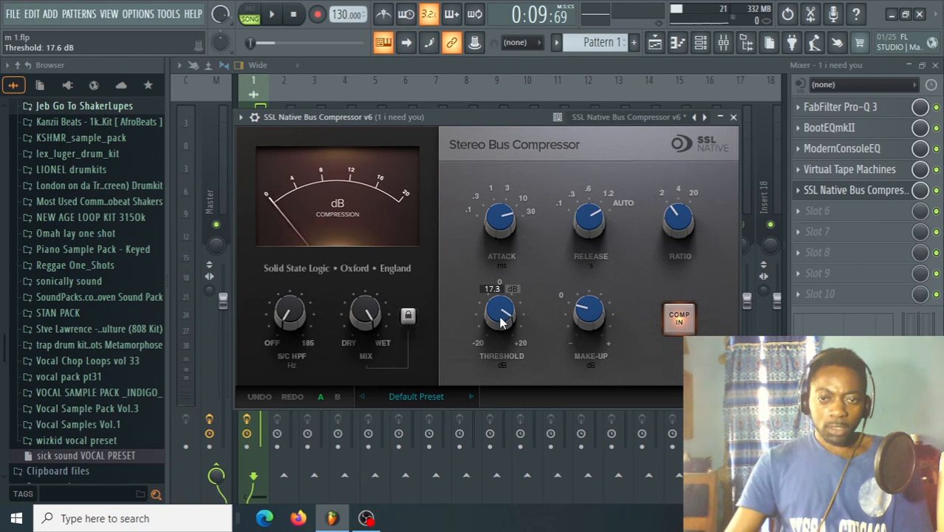
pyautogui.press('space')
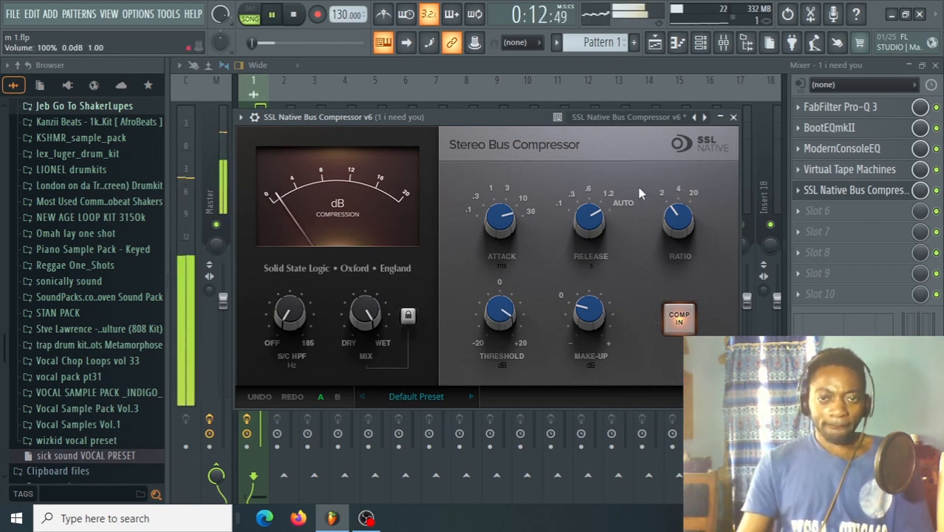
pyautogui.press('space')
# Compare the song with SSL Native Bus Compressor bypassed and enabled, leaving the plugin enabled.
pyautogui.click(254, 116)
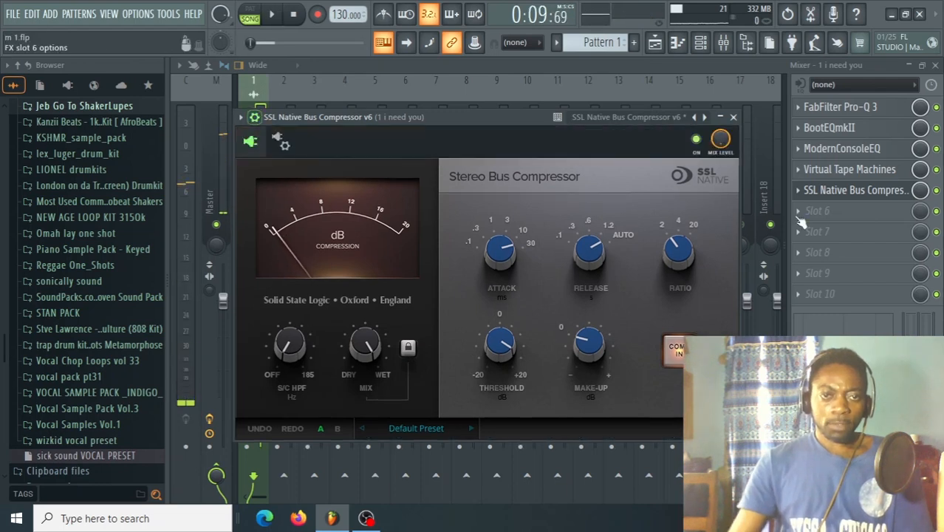
pyautogui.press('space')
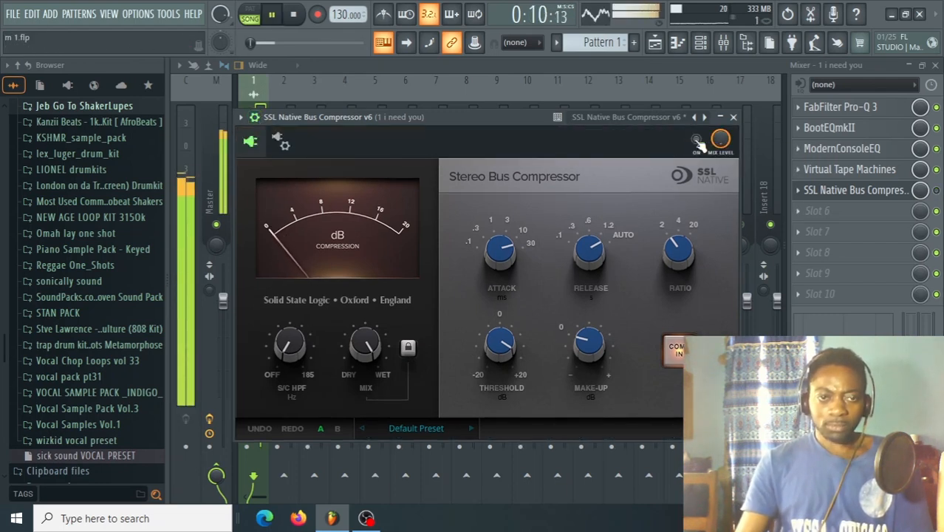
pyautogui.click(696, 140)
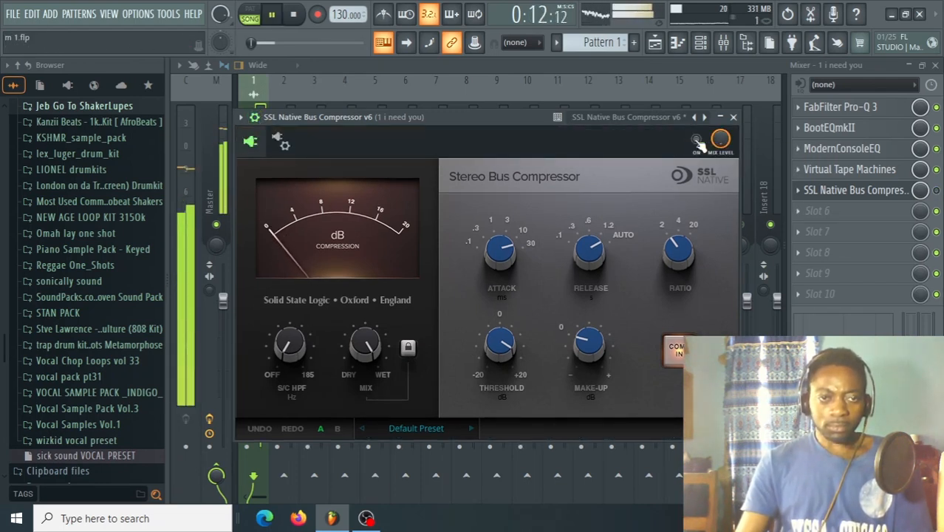
pyautogui.press('space')
pyautogui.click(696, 141)
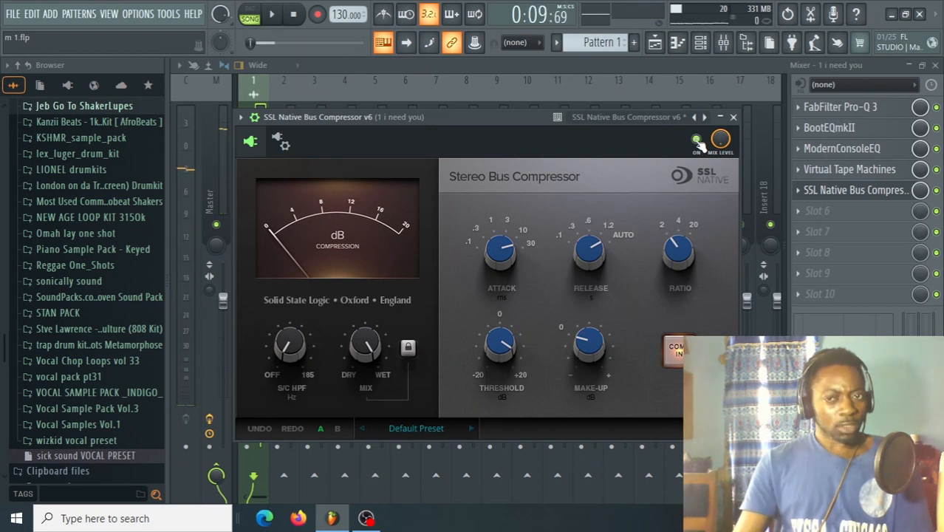
# Audition the song and raise the make-up gain of SSL Native Bus Compressor slightly.
pyautogui.press('space')
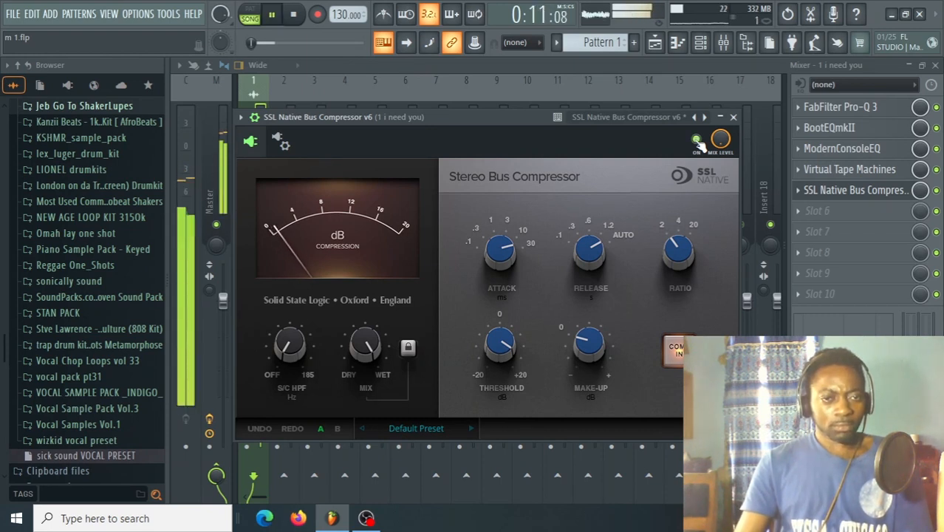
pyautogui.press('space')
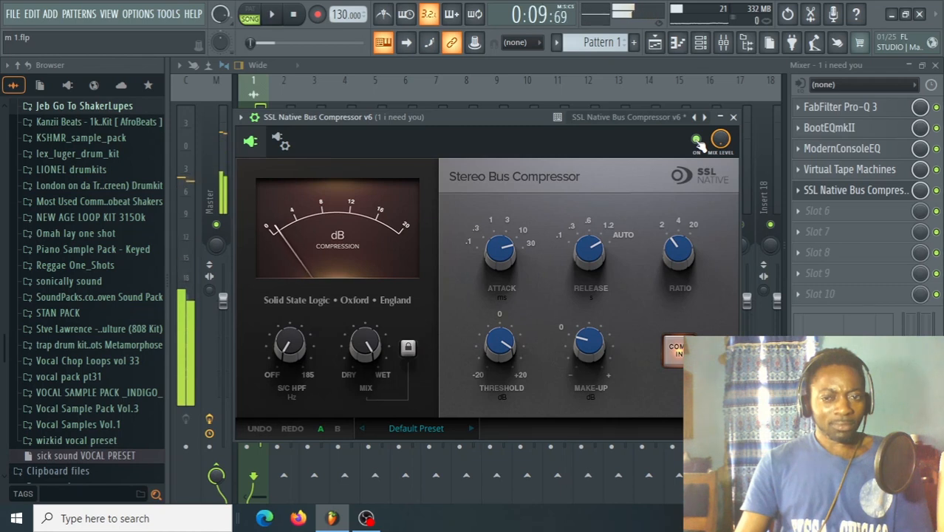
pyautogui.moveTo(583, 342)
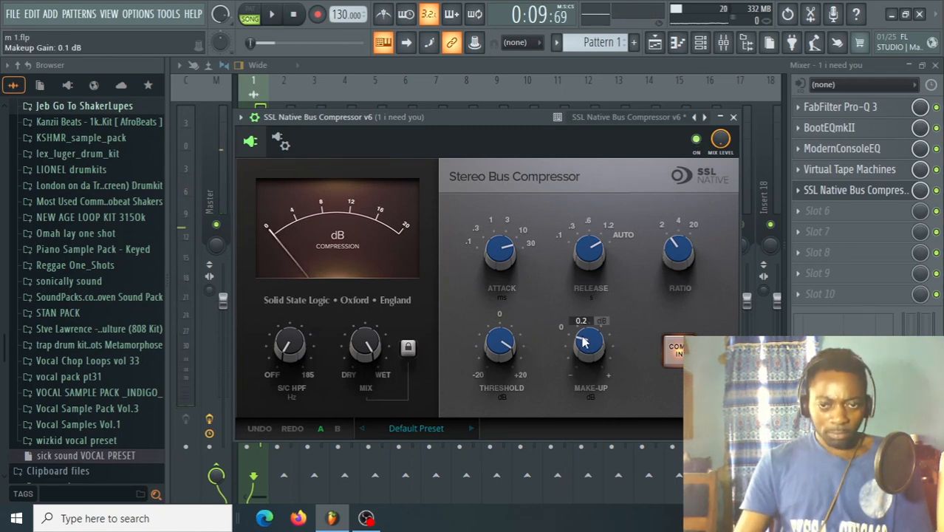
pyautogui.scroll(4, 584, 342)
pyautogui.press('space')
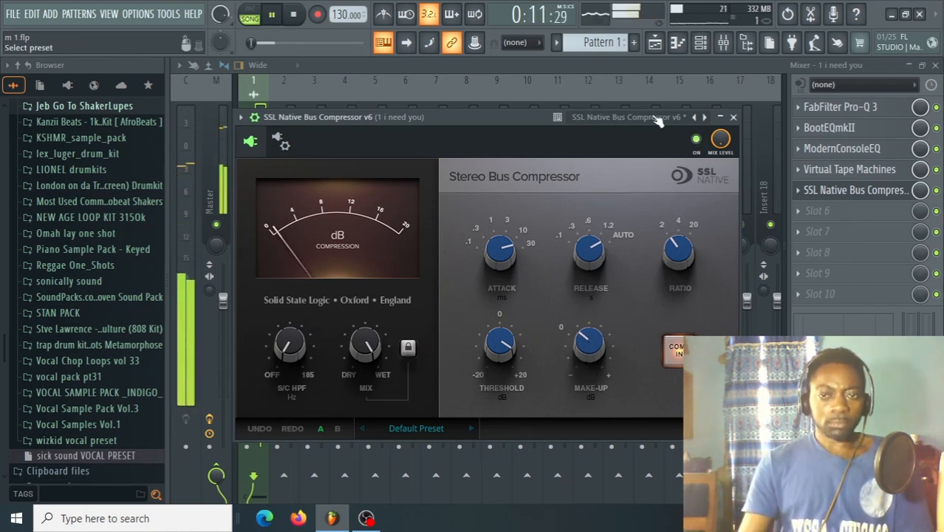
# Compare the song with SSL Native Bus Compressor bypassed and enabled at the raised make-up gain, leaving it enabled.
pyautogui.click(697, 139)
pyautogui.press('space')
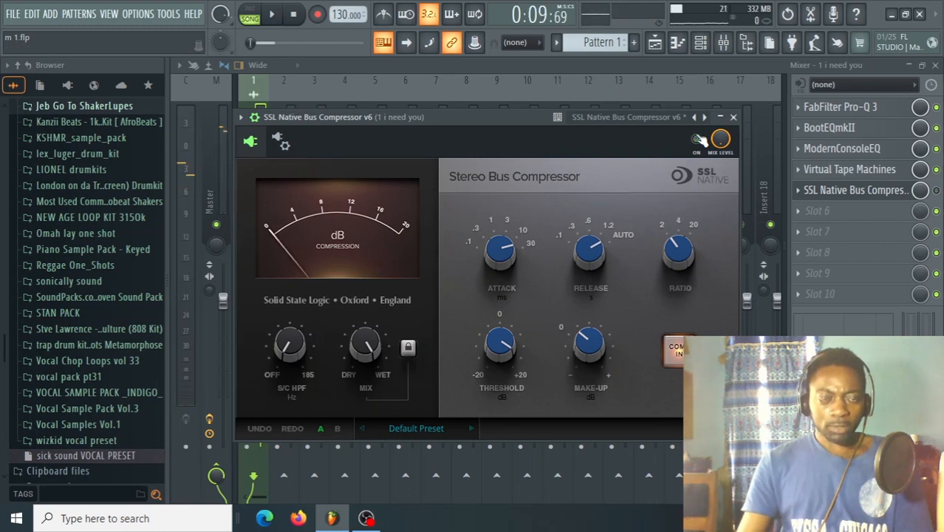
pyautogui.press('space')
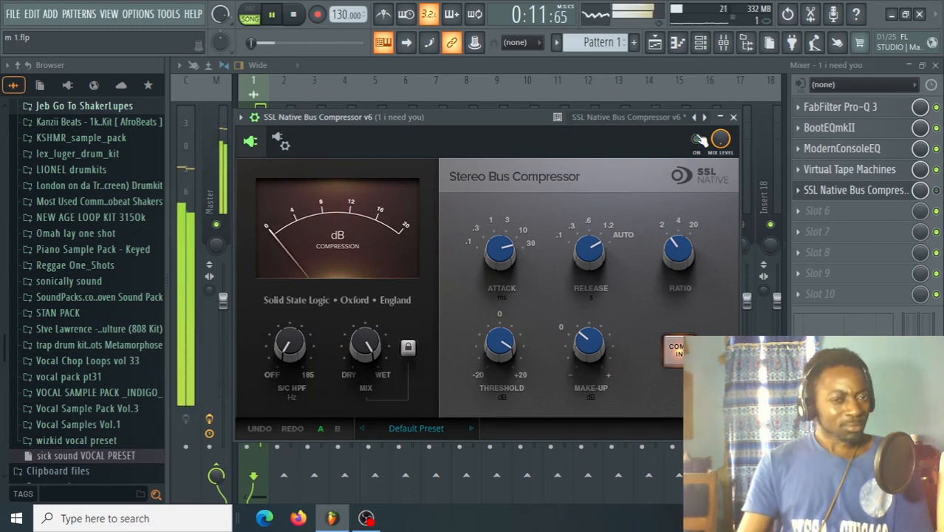
pyautogui.press('space')
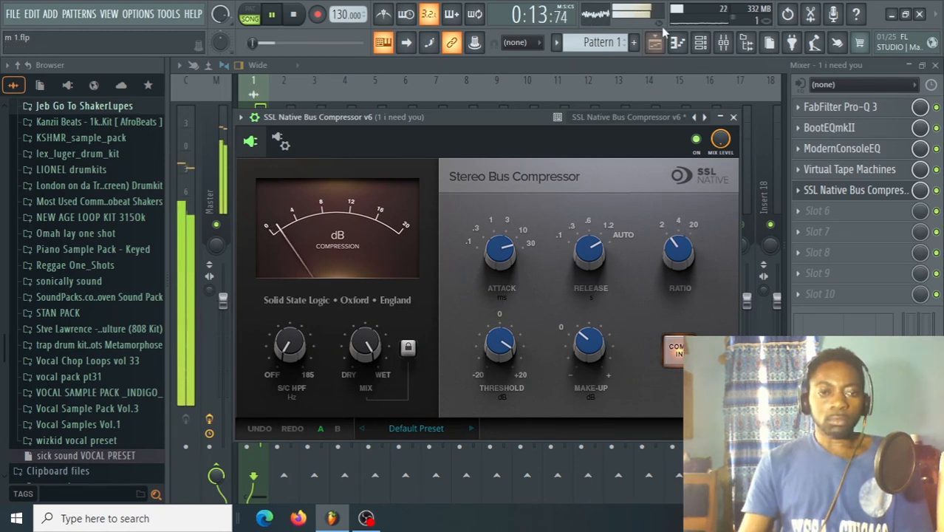
# Fine-tune the bus compressor's make-up gain while auditioning the song, and close the plugin window.
pyautogui.moveTo(582, 347)
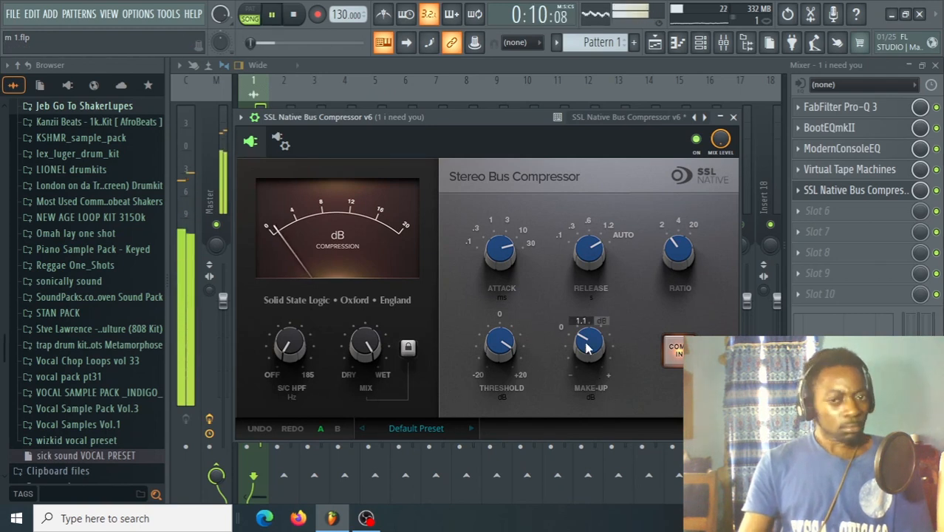
pyautogui.press('space')
pyautogui.moveTo(588, 348); pyautogui.dragTo(586, 344)
pyautogui.press('space')
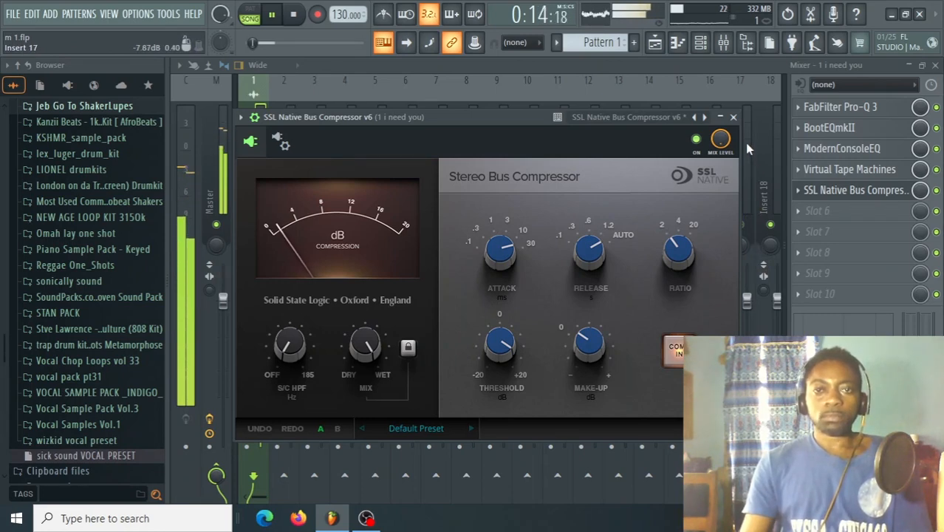
pyautogui.press('space')
pyautogui.click(733, 117)
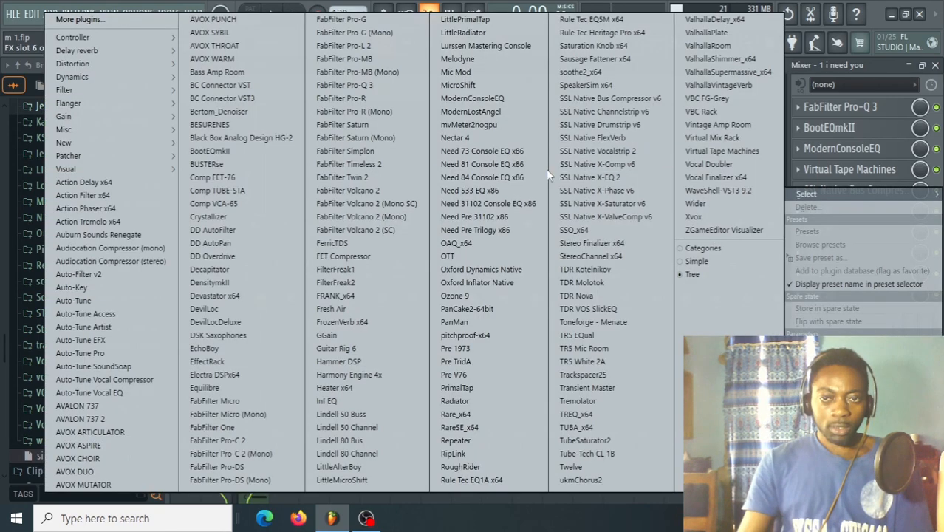
# Load FabFilter Pro-L 2 into effect slot 6 and WaveShell-VST3 9.2 with the WLM Loudness Meter into slot 7.
pyautogui.click(817, 210)
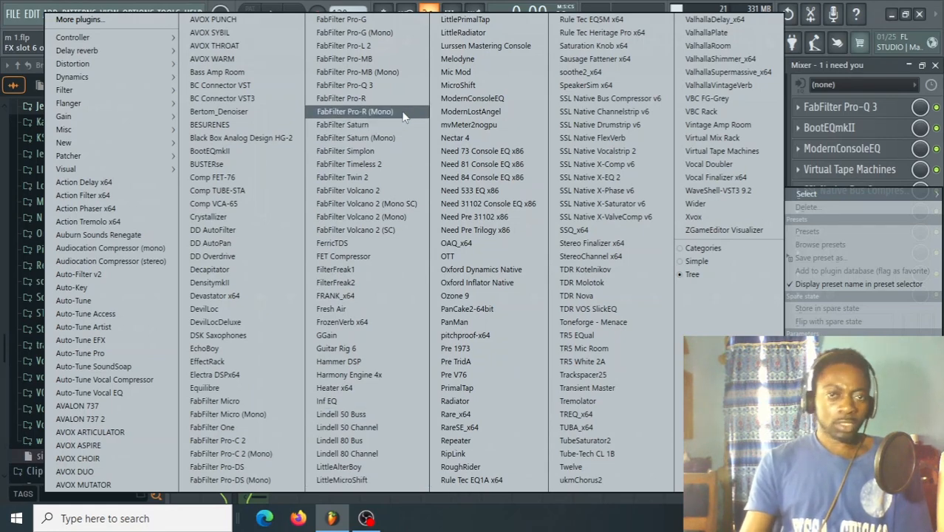
pyautogui.click(382, 47)
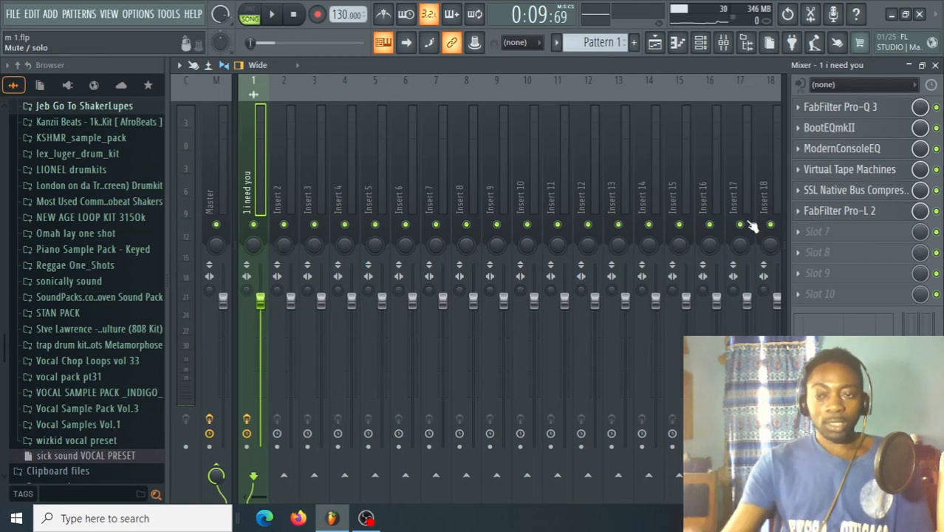
pyautogui.click(803, 235)
pyautogui.click(454, 389)
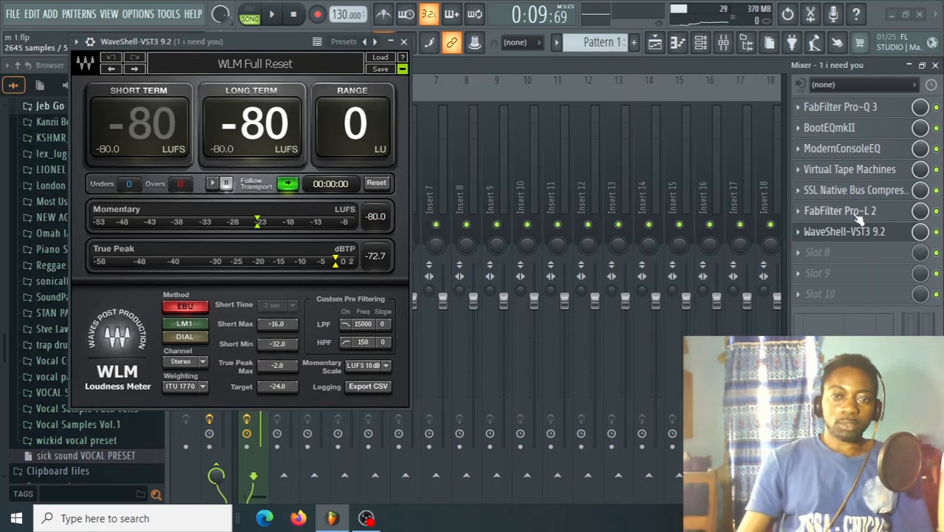
# Arrange the FabFilter Pro-L 2 and WLM Loudness Meter windows side by side and set the limiter's gain to 0.0 dB.
pyautogui.click(842, 211)
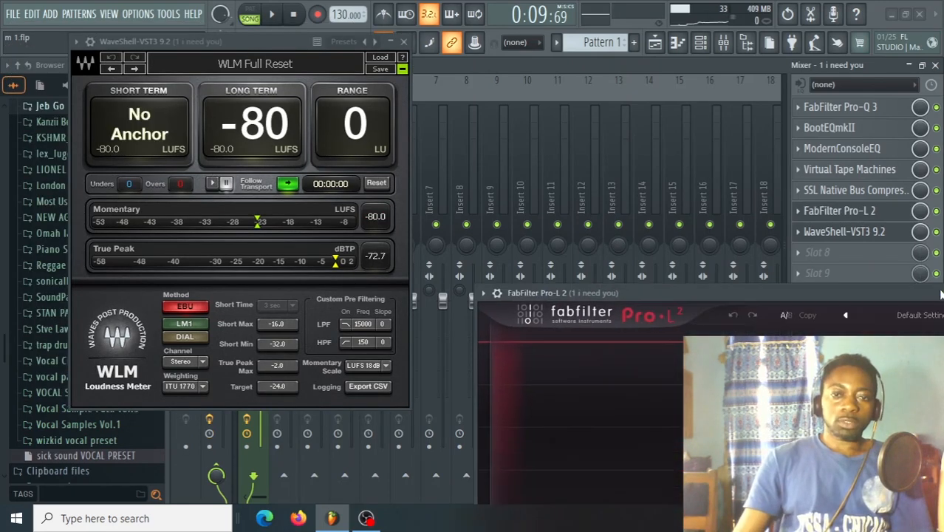
pyautogui.moveTo(777, 219); pyautogui.dragTo(680, 119)
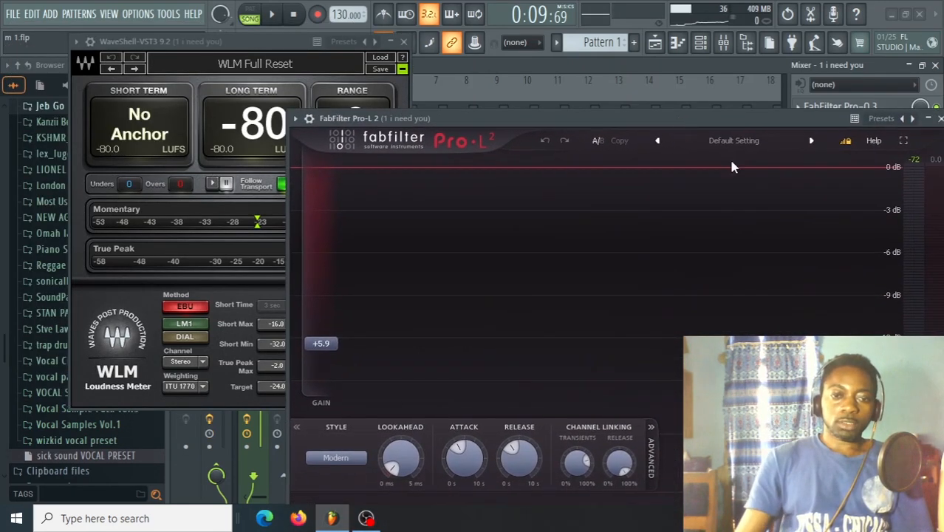
pyautogui.moveTo(327, 350)
pyautogui.mouseDown()
pyautogui.moveTo(329, 401)
pyautogui.moveTo(330, 355)
pyautogui.mouseUp()
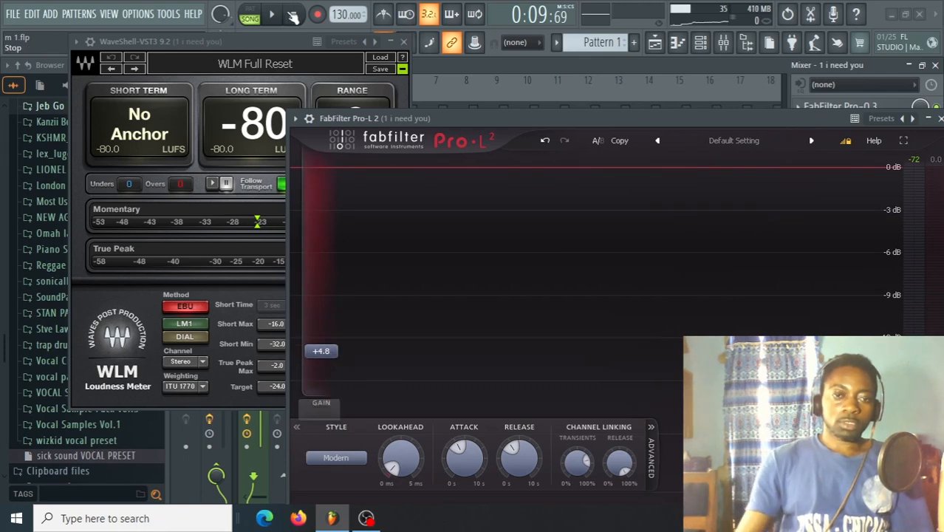
pyautogui.moveTo(225, 42); pyautogui.dragTo(185, 36)
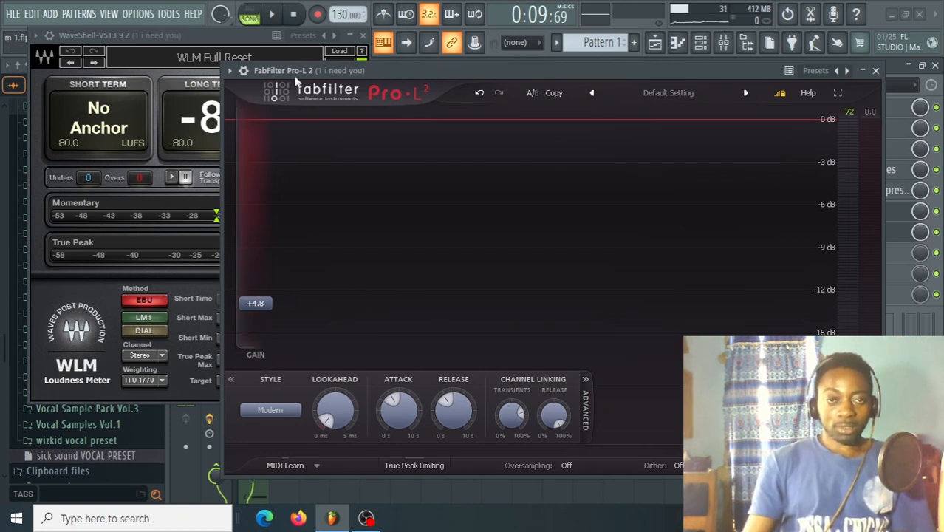
pyautogui.moveTo(255, 303); pyautogui.dragTo(255, 338)
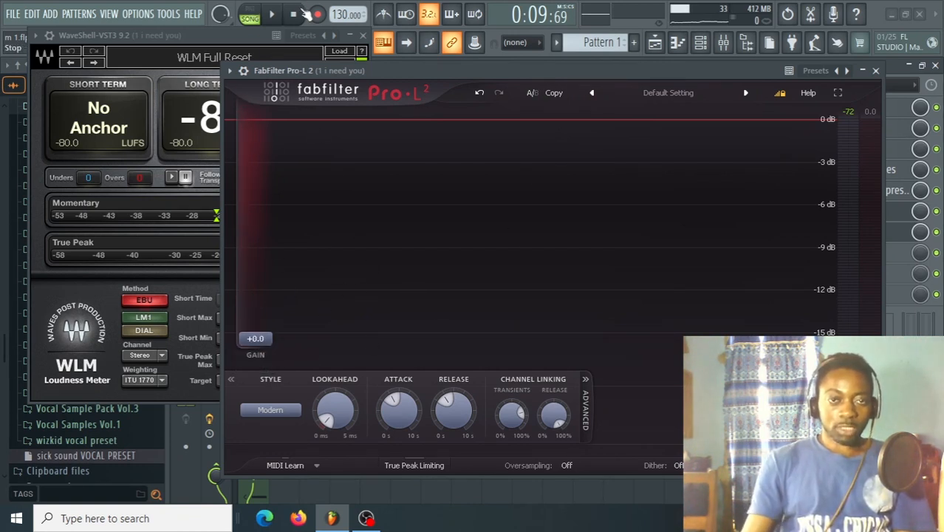
# Raise the Pro-L 2 gain to +5.9 dB while playing the song and monitoring its loudness on the WLM meter.
pyautogui.click(273, 14)
pyautogui.moveTo(400, 72); pyautogui.dragTo(473, 29)
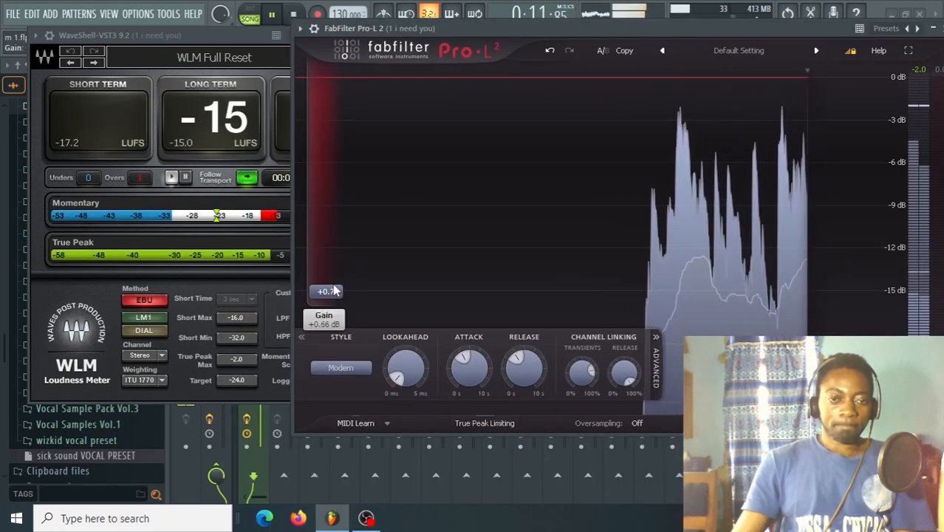
pyautogui.moveTo(333, 297); pyautogui.dragTo(330, 263)
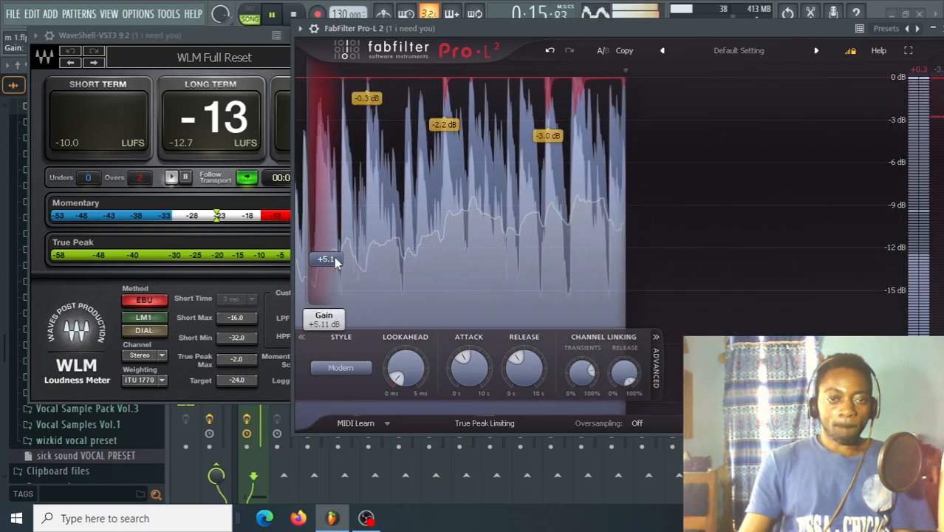
pyautogui.moveTo(334, 258); pyautogui.dragTo(332, 253)
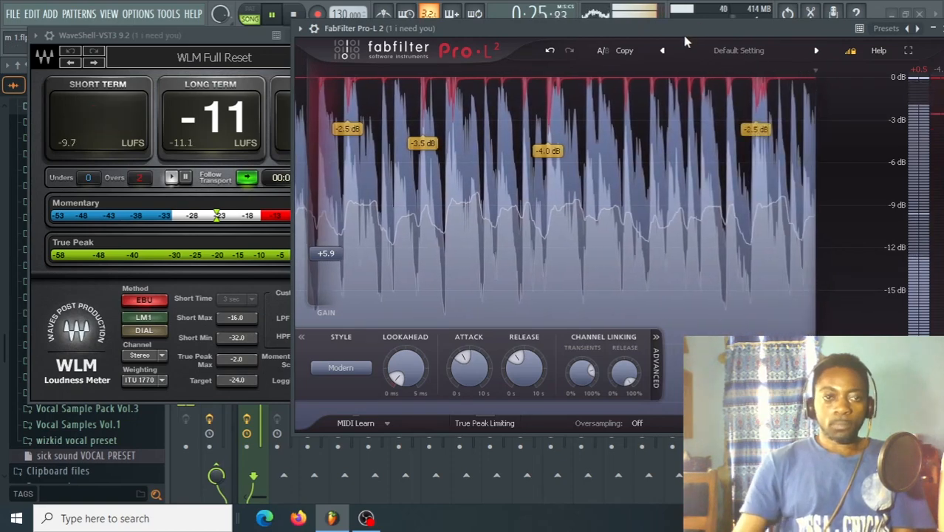
pyautogui.moveTo(684, 35); pyautogui.dragTo(640, 74)
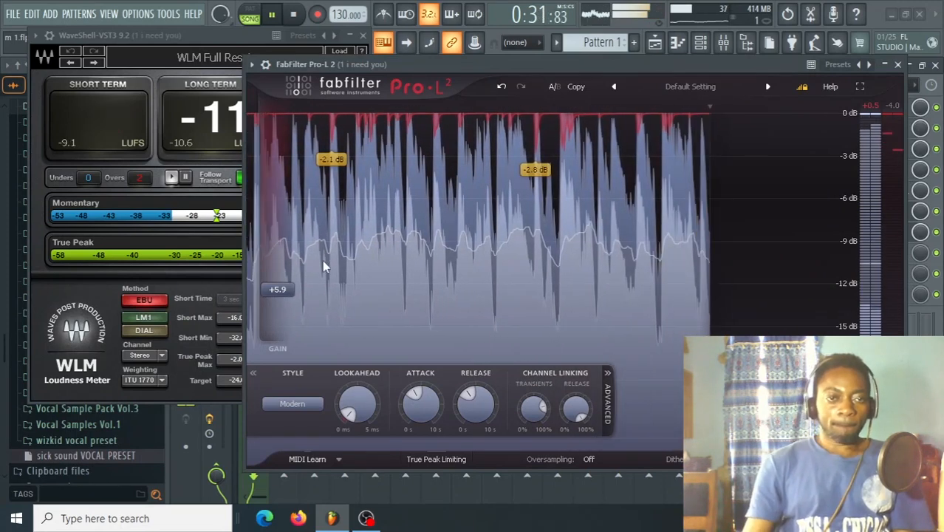
pyautogui.press('space')
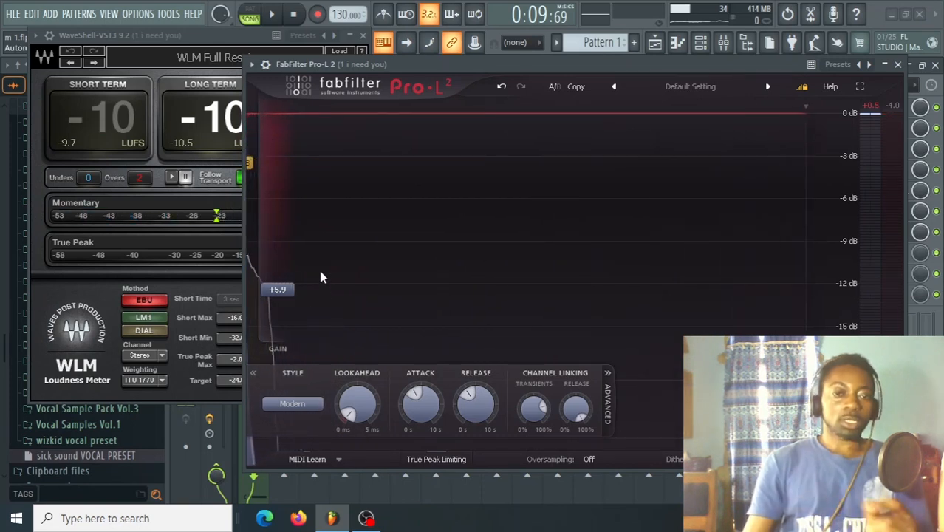
pyautogui.click(275, 14)
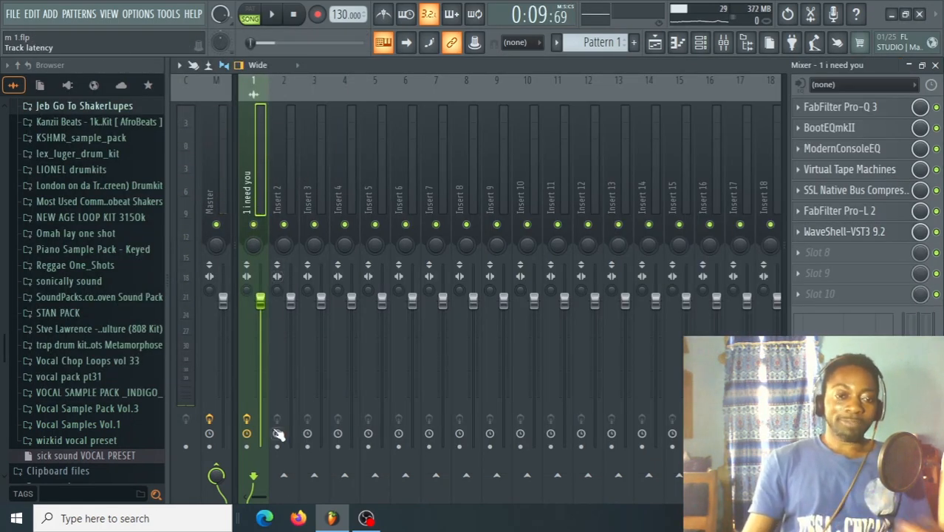
# Compare the song with all effects on its mixer track disabled and enabled, leaving them enabled.
pyautogui.press('space')
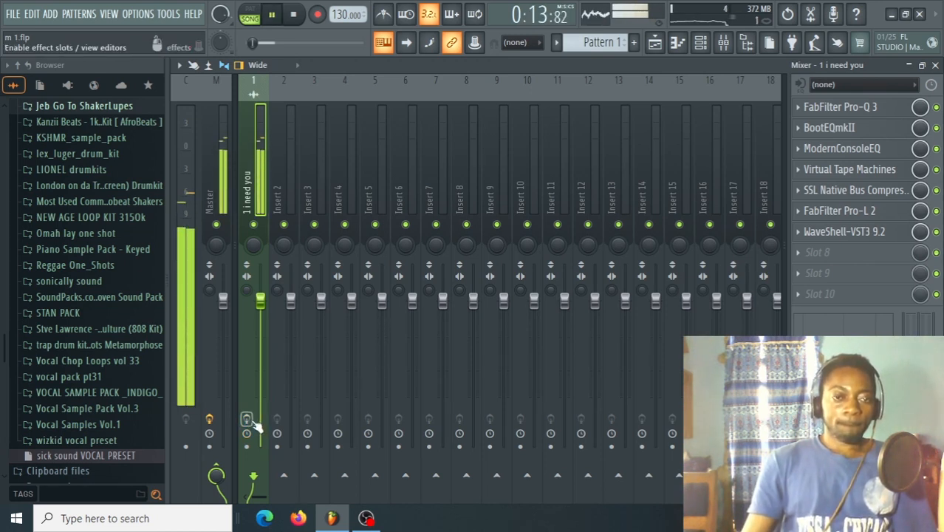
pyautogui.press('space')
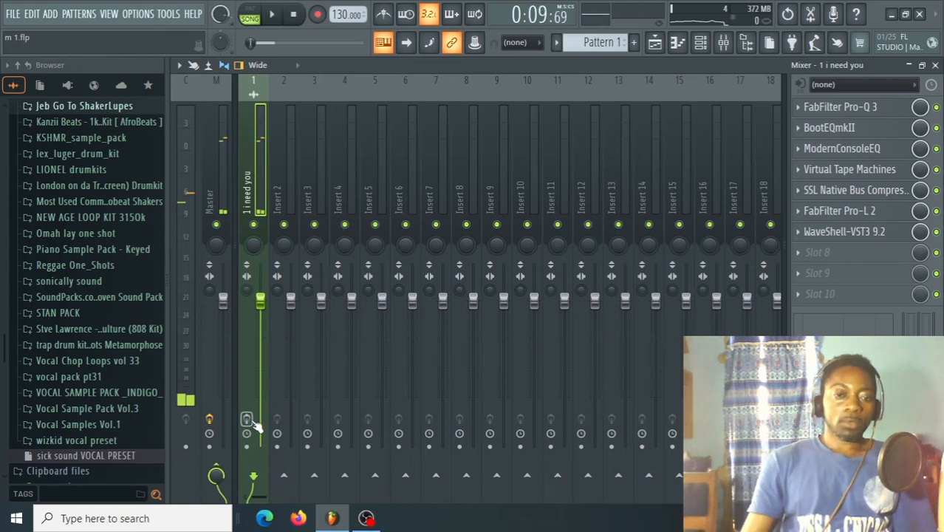
pyautogui.click(248, 421)
pyautogui.press('space')
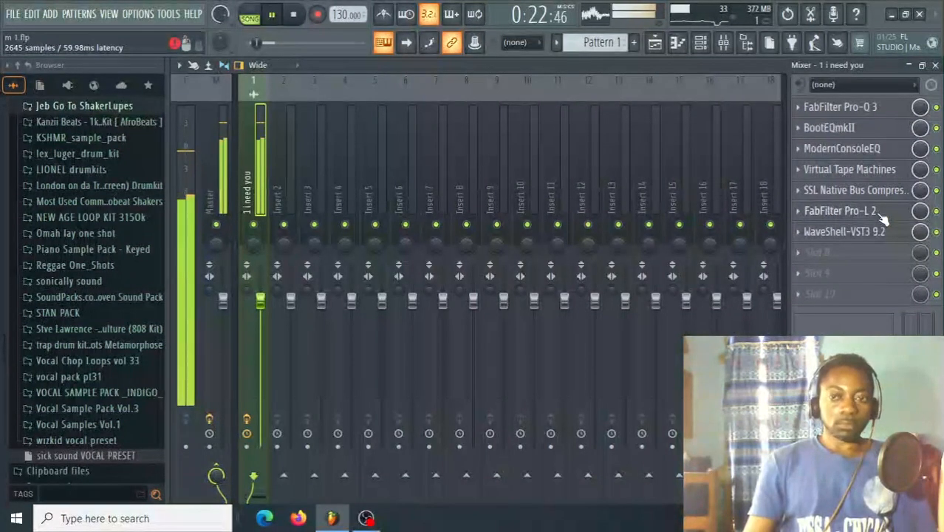
pyautogui.press('space')
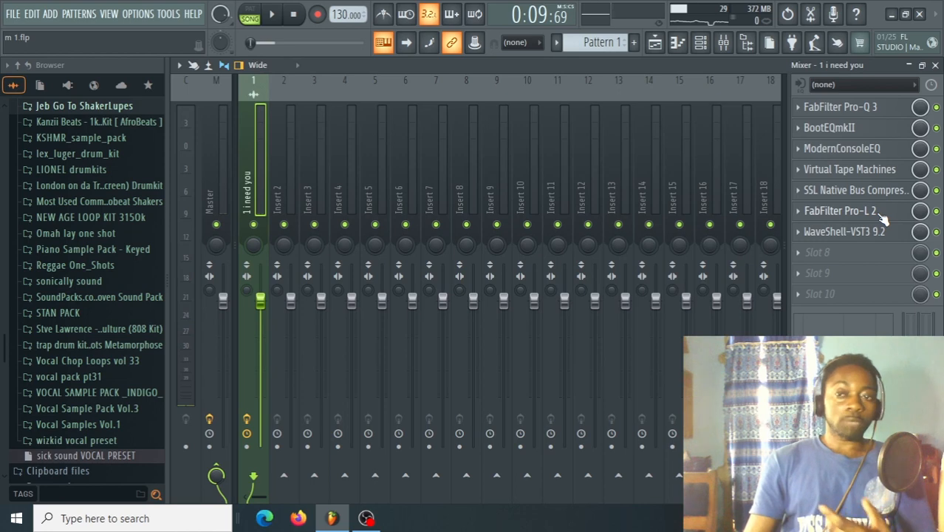
# Review the FabFilter Pro-Q 3 curve, and play the song with WaveShell-VST3 9.2 bypassed in slot 7.
pyautogui.click(879, 107)
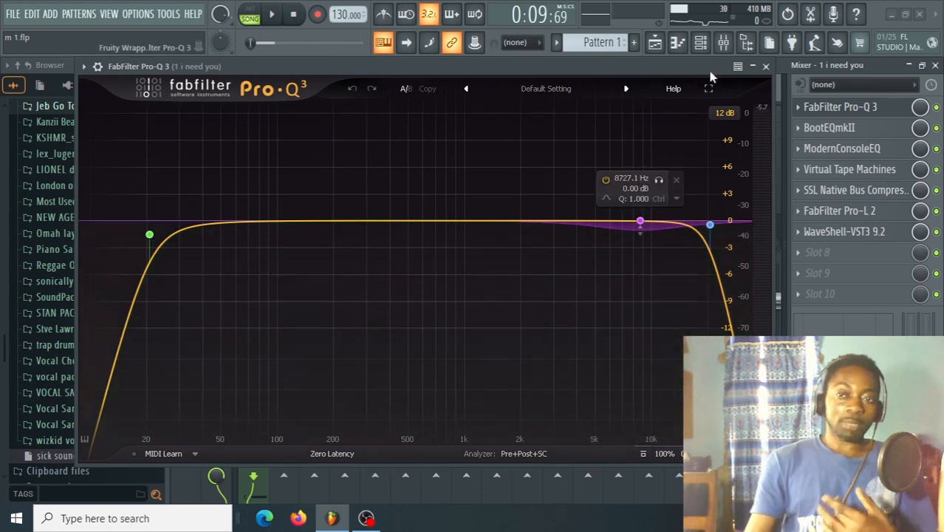
pyautogui.click(765, 65)
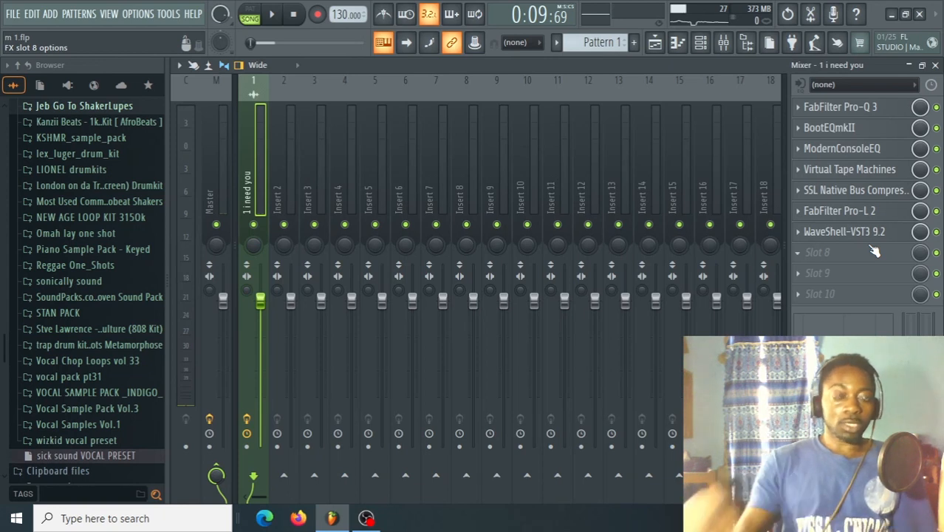
pyautogui.press('space')
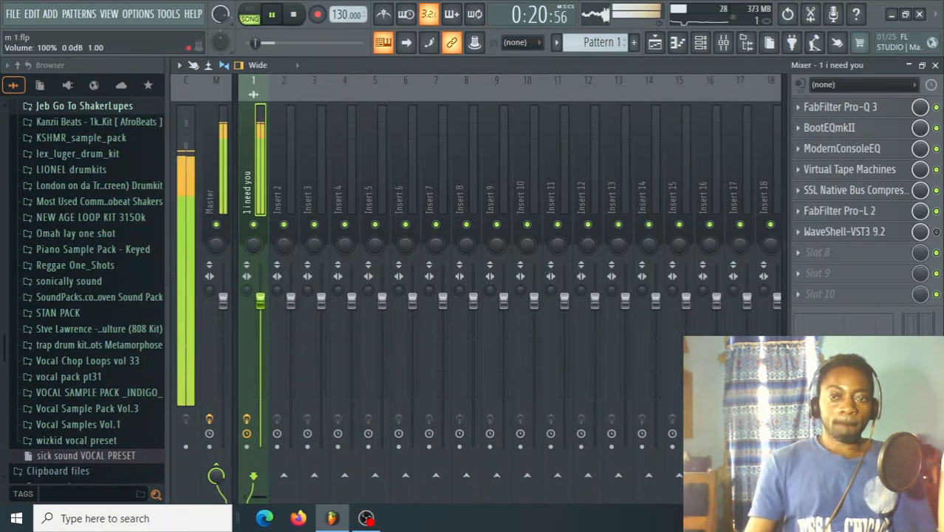
pyautogui.press('space')
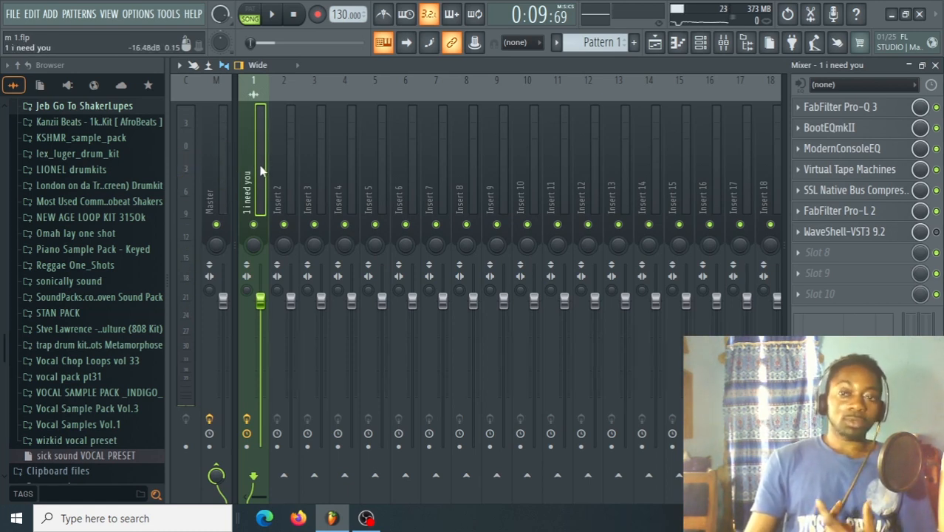
# Check the Master track's effect slots, and play the song first unprocessed and again with its track effects enabled.
pyautogui.click(219, 153)
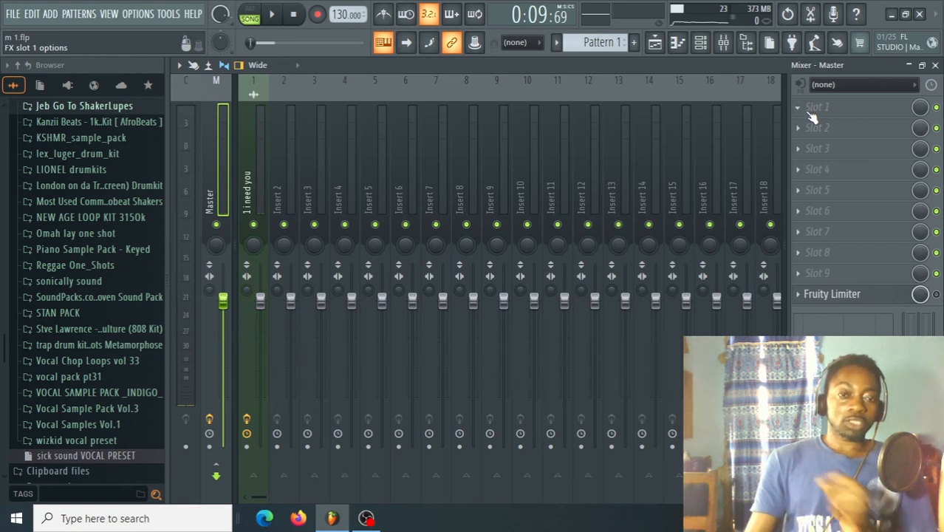
pyautogui.click(247, 420)
pyautogui.press('space')
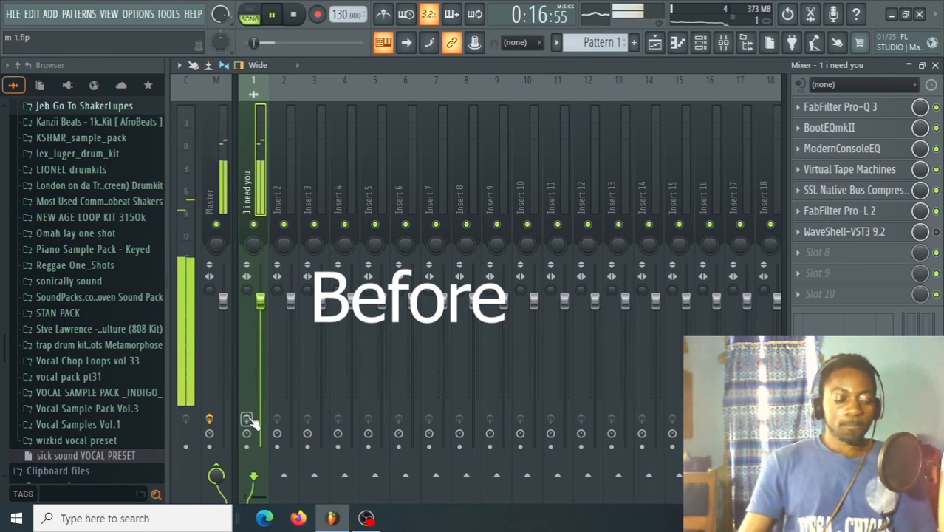
pyautogui.press('space')
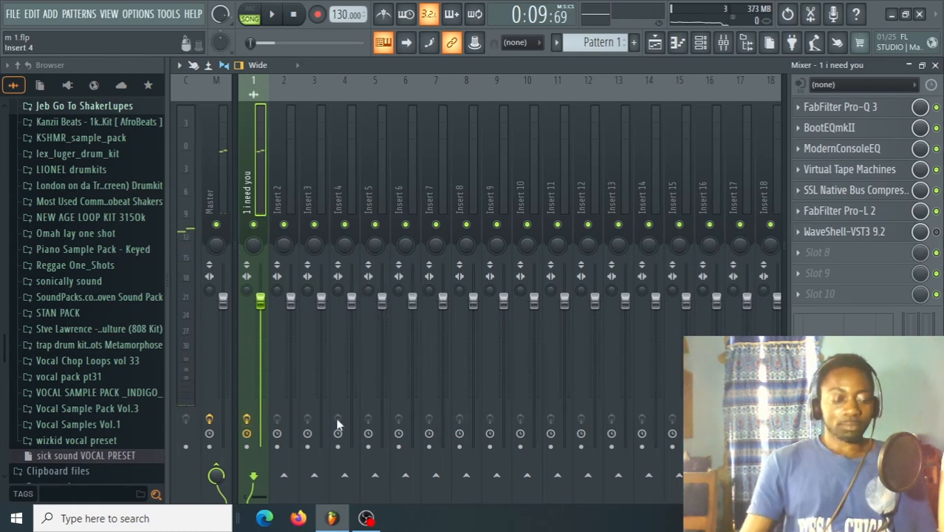
pyautogui.press('space')
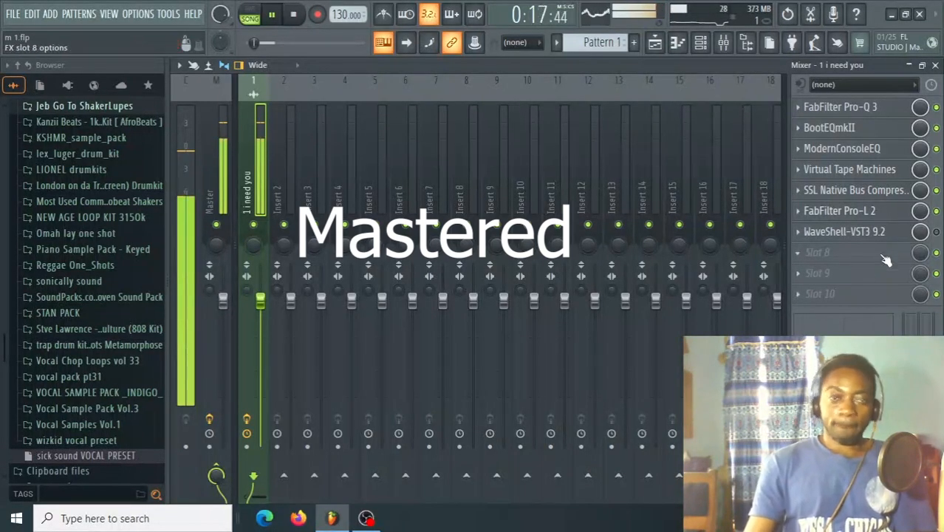
# Examine the gain reduction in FabFilter Pro-L 2 during playback, stop the song and close the limiter window.
pyautogui.click(874, 211)
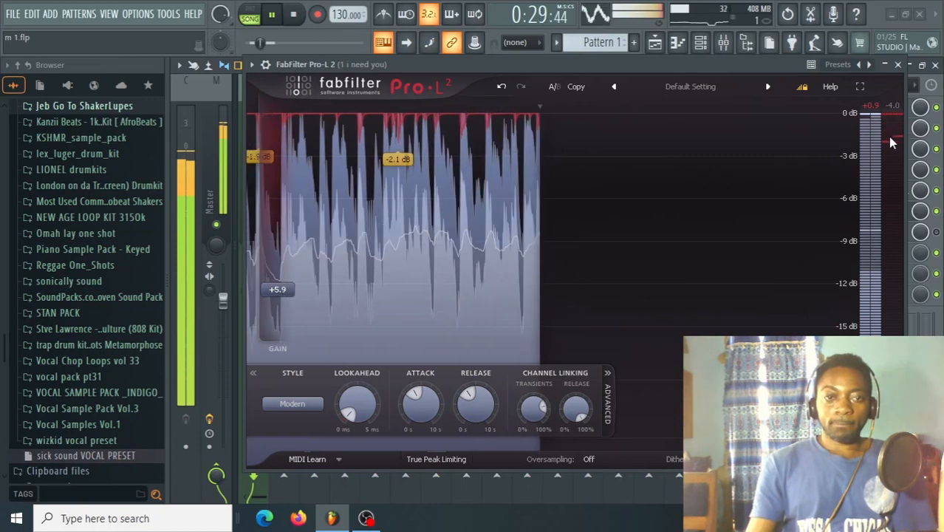
pyautogui.press('space')
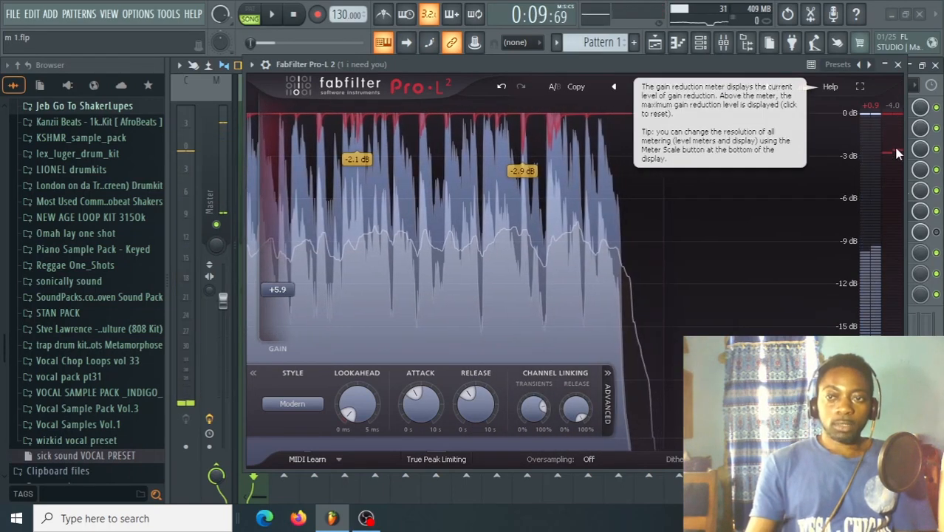
pyautogui.click(898, 65)
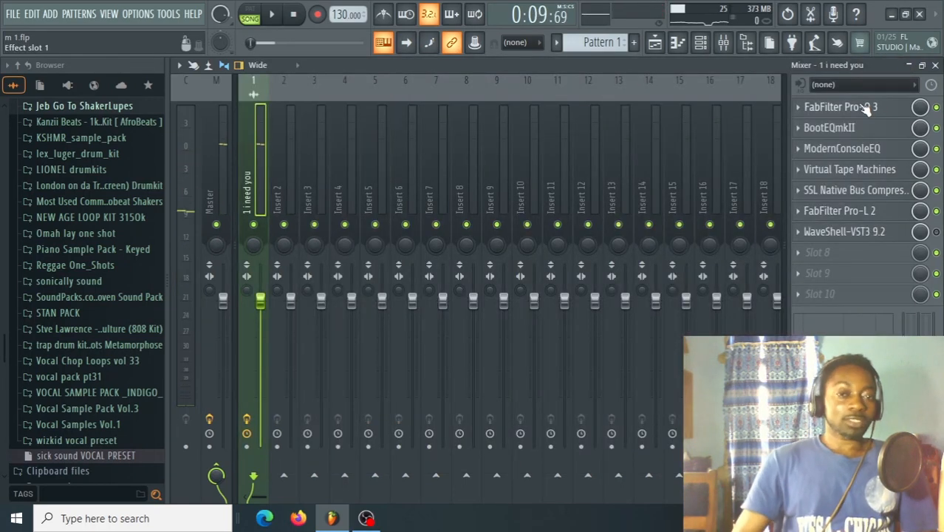